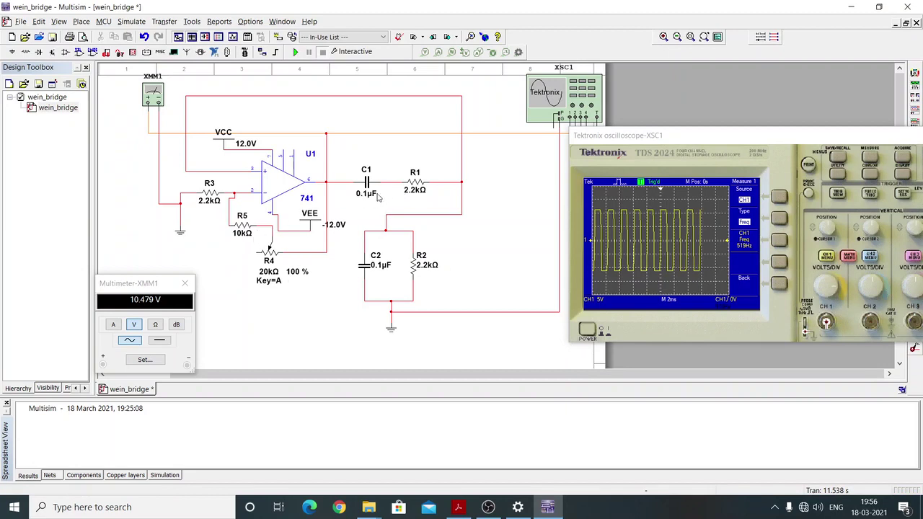
# Replace resistor R1 with a 10k resistor from the Basic group of the Master Database
pyautogui.click(404, 178)
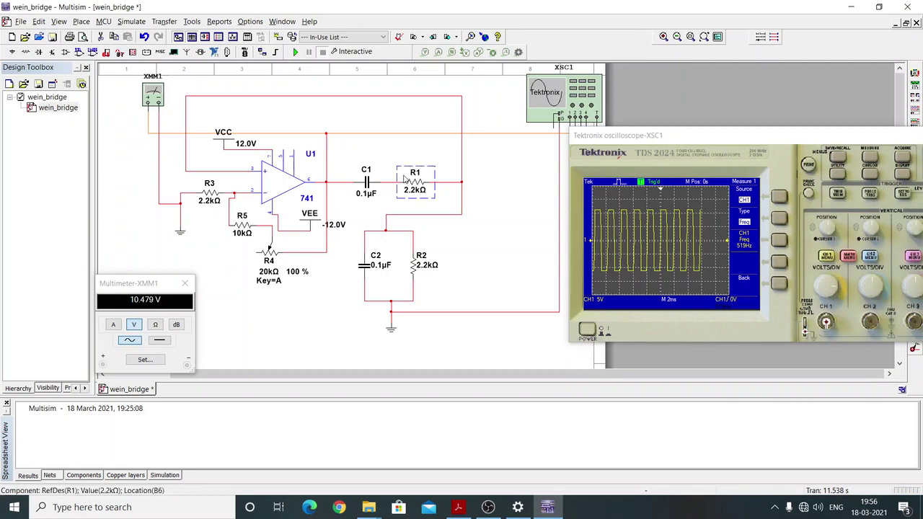
pyautogui.rightClick(405, 179)
pyautogui.click(422, 346)
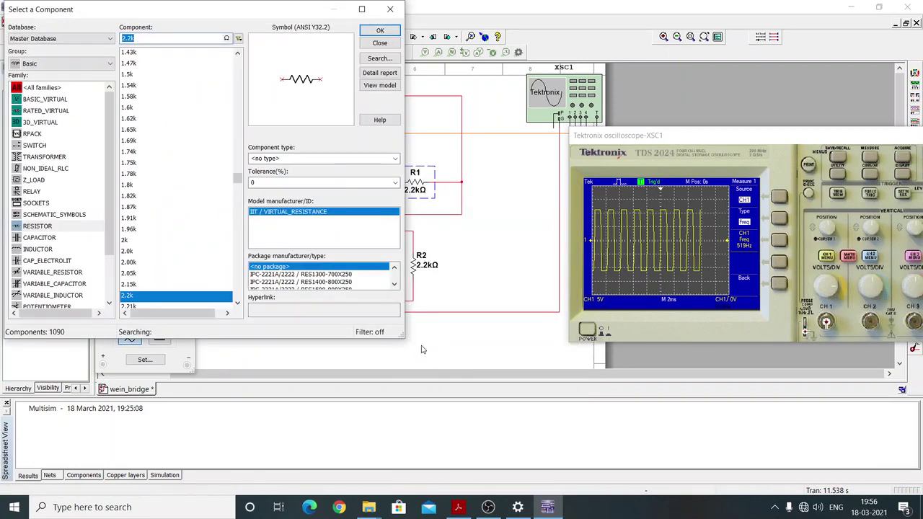
pyautogui.scroll(-5, 173, 238)
pyautogui.scroll(-14, 173, 242)
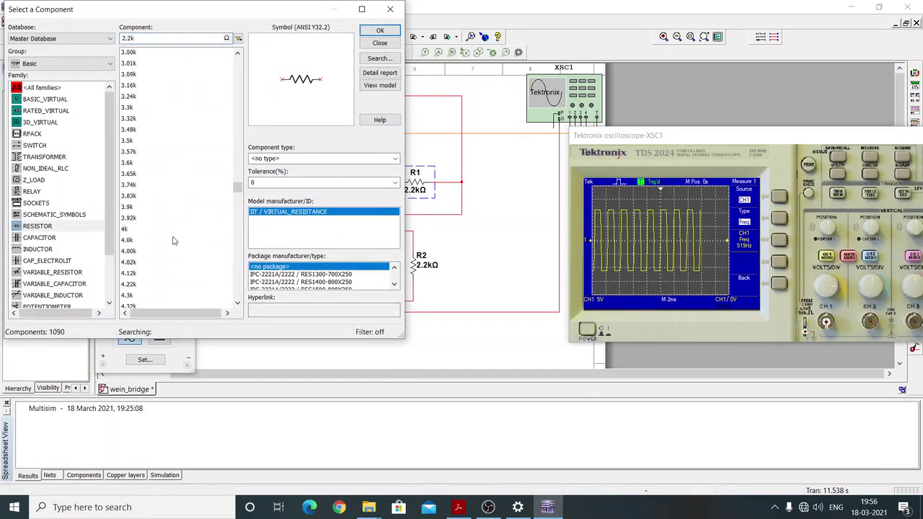
pyautogui.scroll(-15, 173, 248)
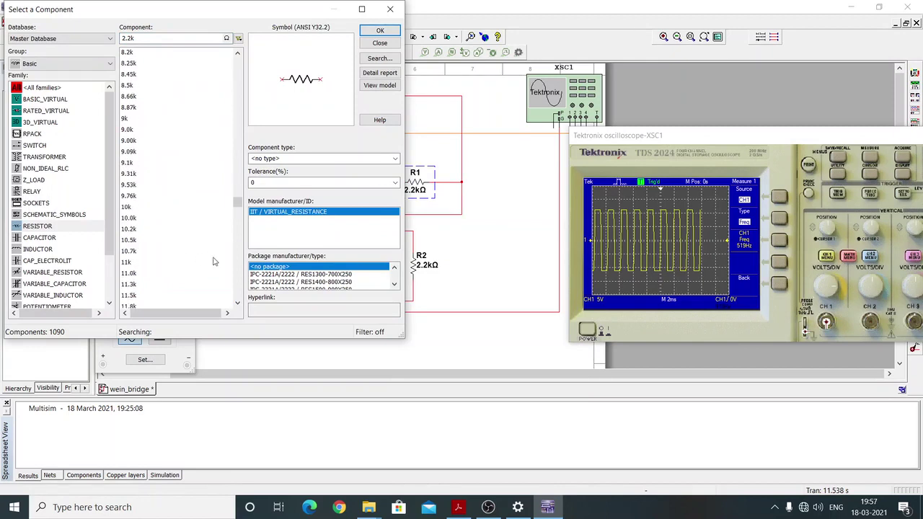
pyautogui.click(132, 208)
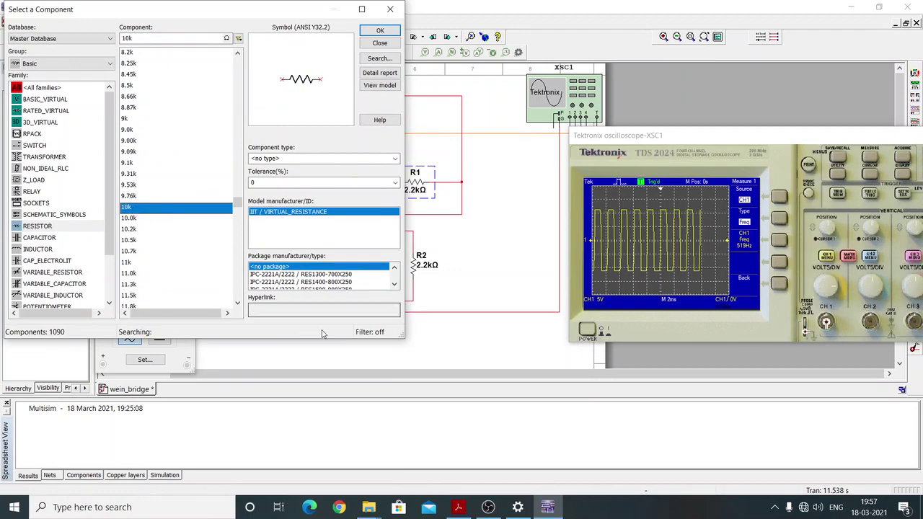
pyautogui.click(380, 35)
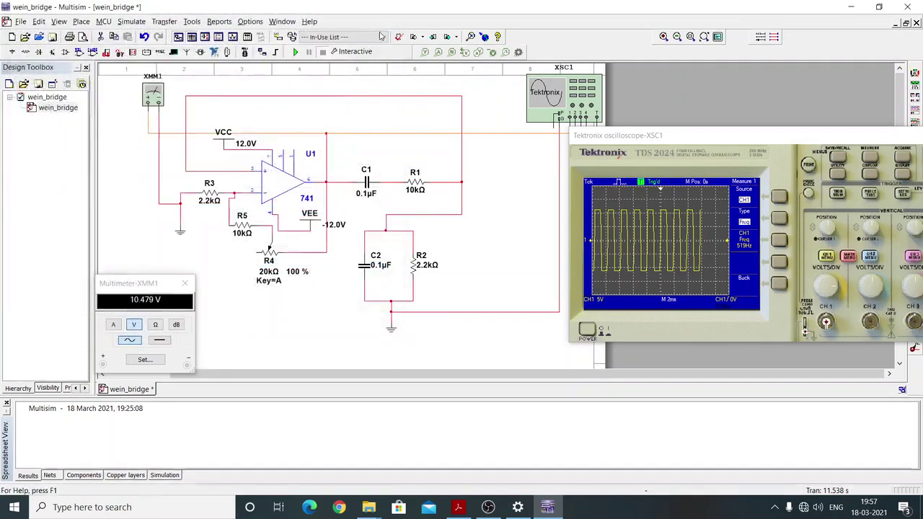
# Replace resistor R2 in the parallel RC branch with a 10k resistor
pyautogui.rightClick(424, 275)
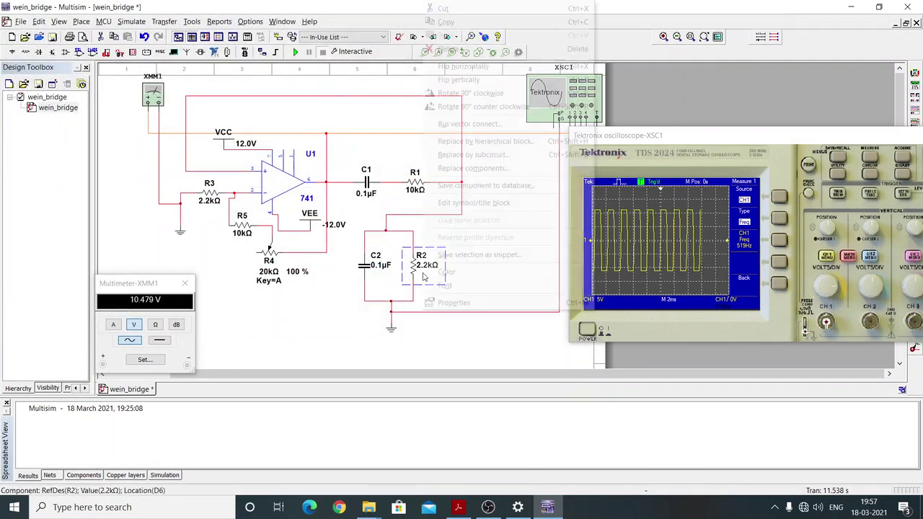
pyautogui.click(468, 168)
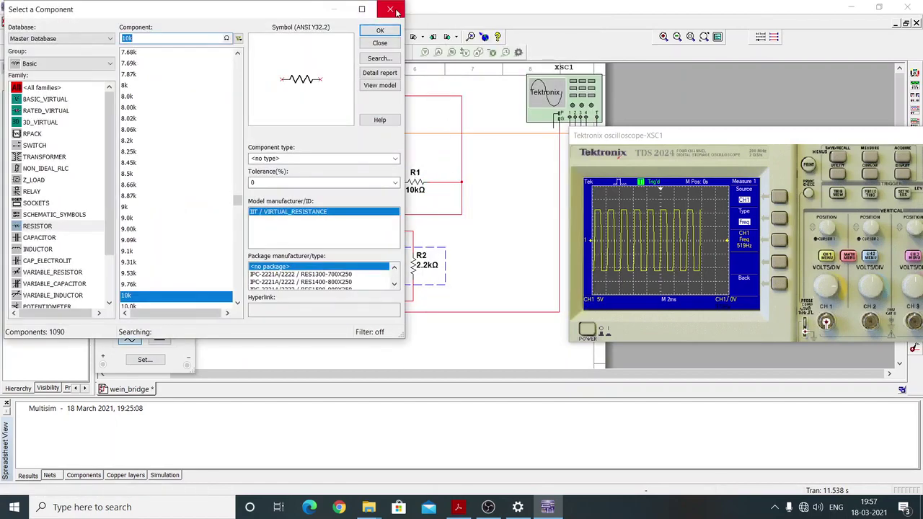
pyautogui.click(393, 32)
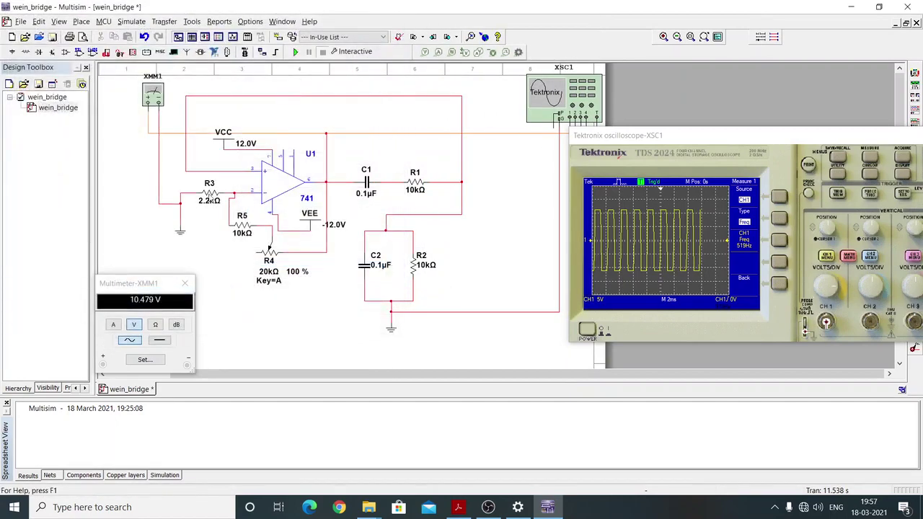
# Replace resistor R3 at the op-amp's inverting input with a 10k resistor
pyautogui.click(209, 205)
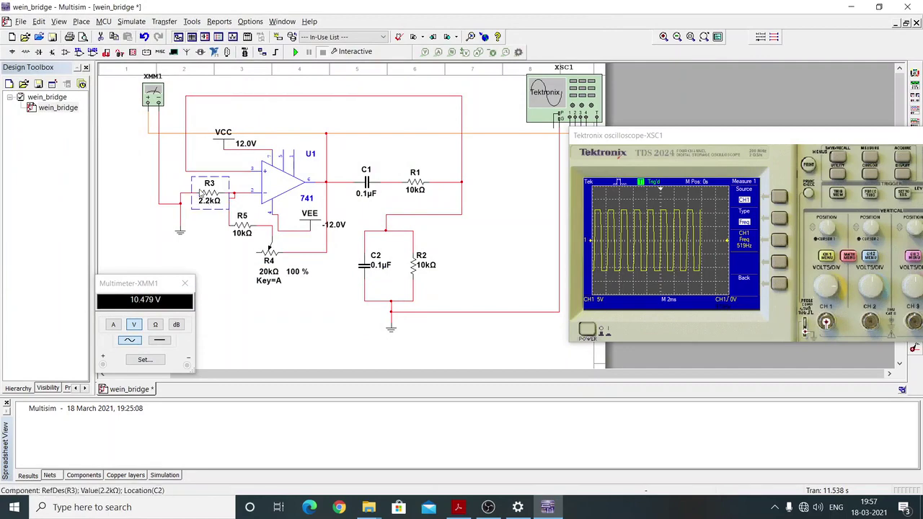
pyautogui.rightClick(200, 196)
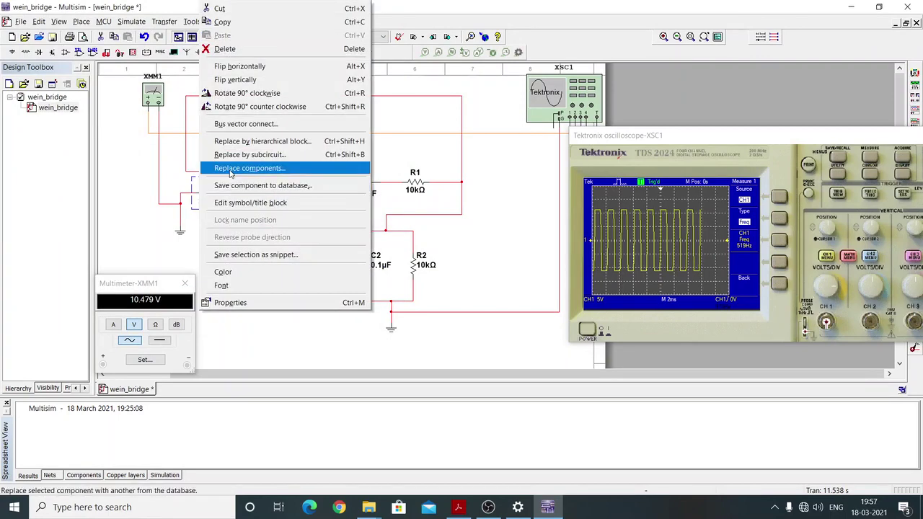
pyautogui.click(225, 168)
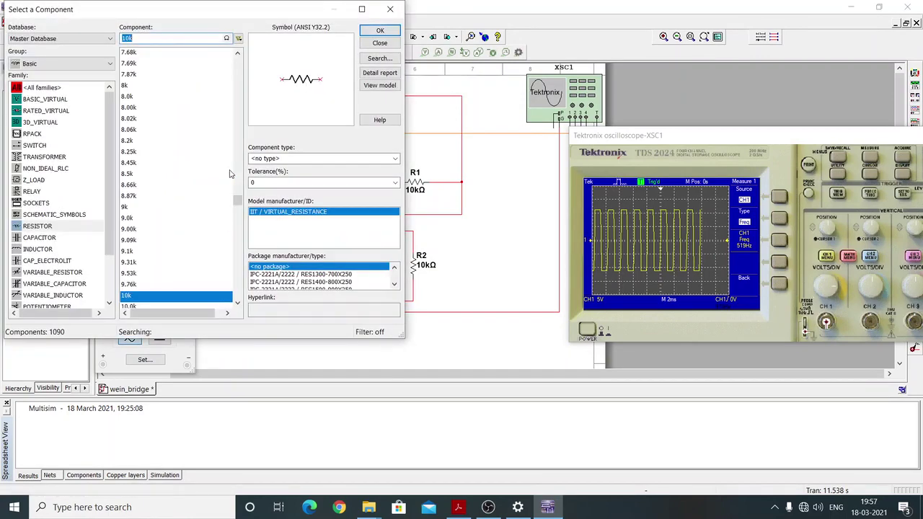
pyautogui.click(368, 32)
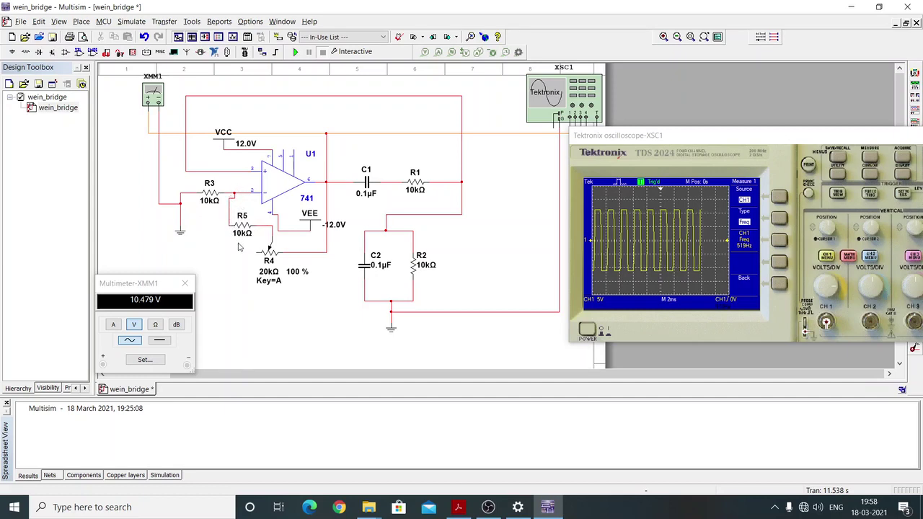
# Move the oscilloscope window slightly away from the circuit, run the simulation and adjust potentiometer R4 to 50 %
pyautogui.moveTo(255, 252)
pyautogui.moveTo(722, 135); pyautogui.dragTo(754, 124)
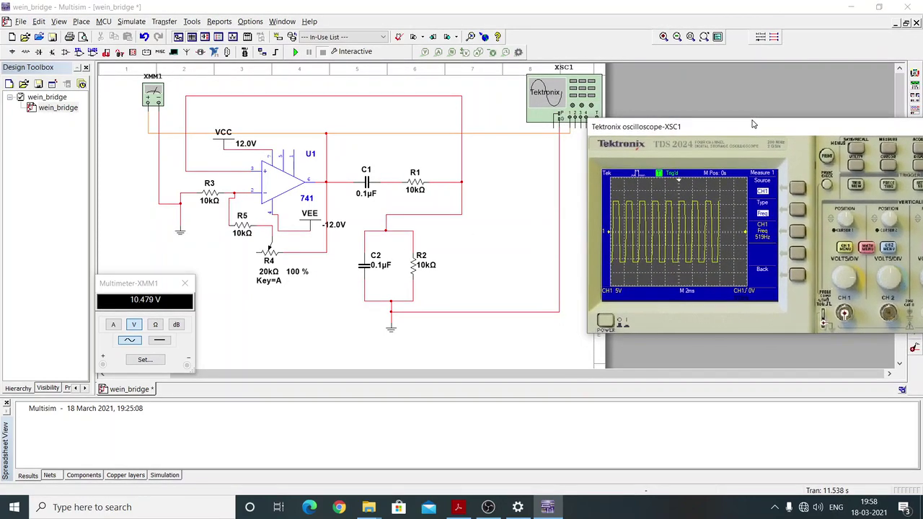
pyautogui.click(296, 53)
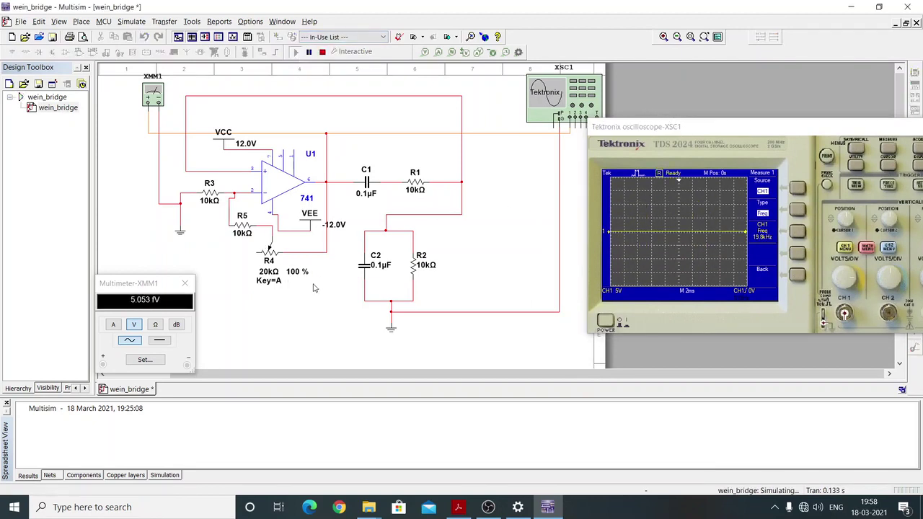
pyautogui.moveTo(299, 282)
pyautogui.moveTo(316, 283); pyautogui.dragTo(303, 285)
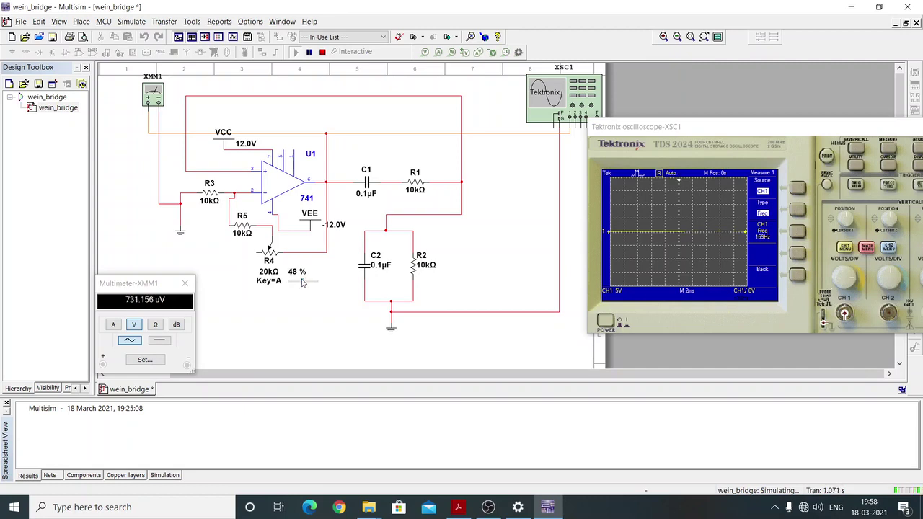
pyautogui.moveTo(301, 283); pyautogui.dragTo(300, 283)
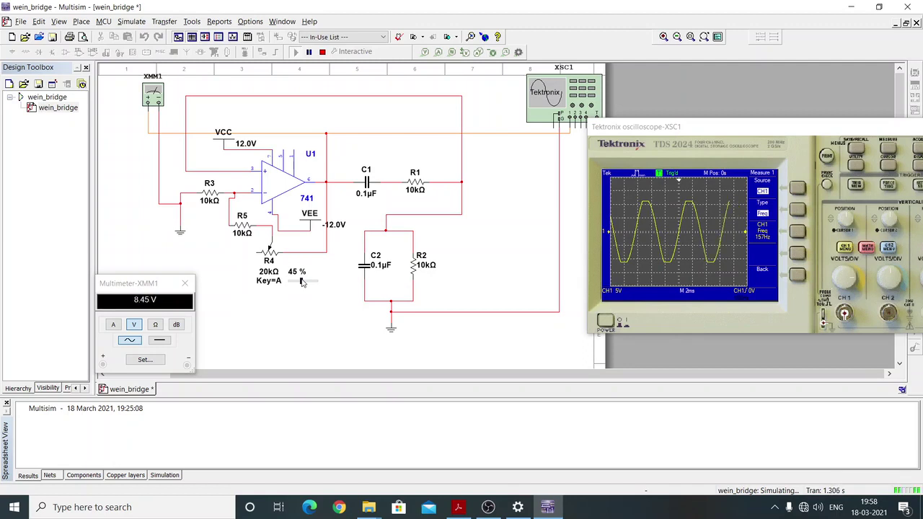
pyautogui.moveTo(300, 283); pyautogui.dragTo(304, 282)
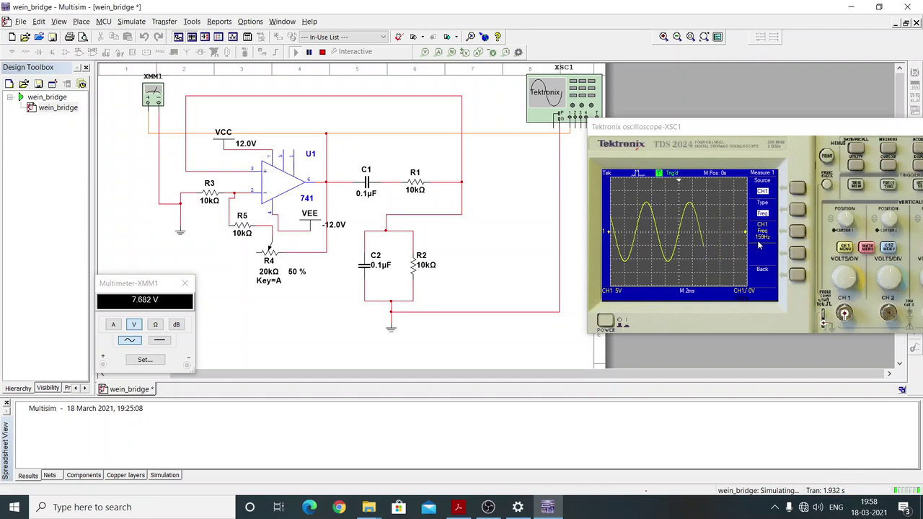
# Switch to Adobe Reader, examine the table of theoretical and experimental oscillation frequencies, and return to Multisim
pyautogui.click(467, 511)
pyautogui.scroll(-10, 589, 204)
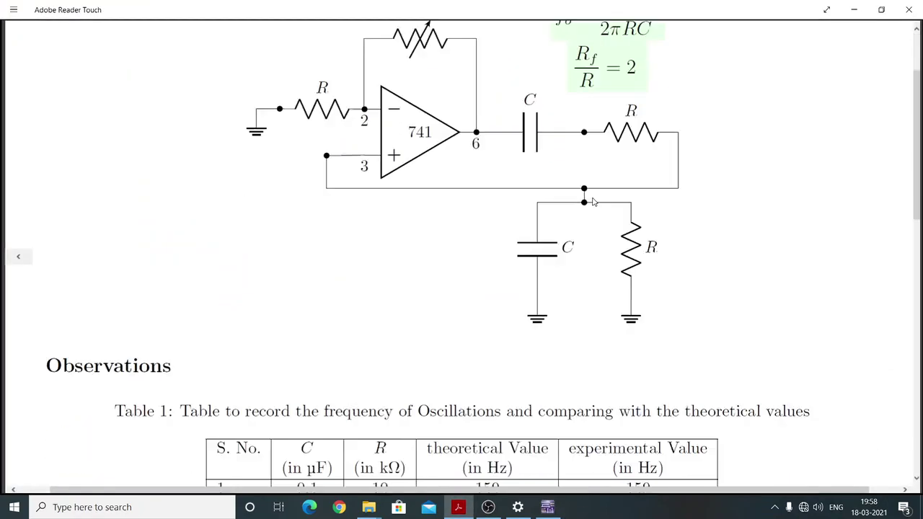
pyautogui.scroll(5, 589, 204)
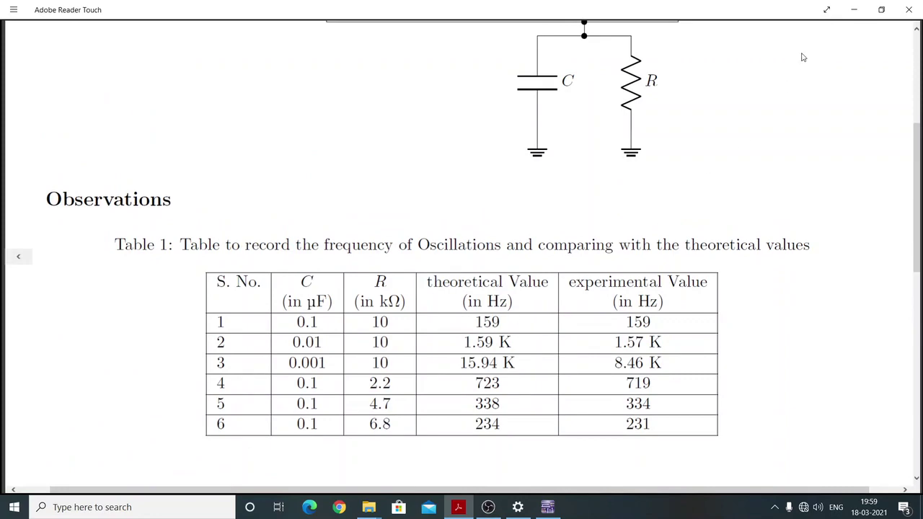
pyautogui.click(854, 12)
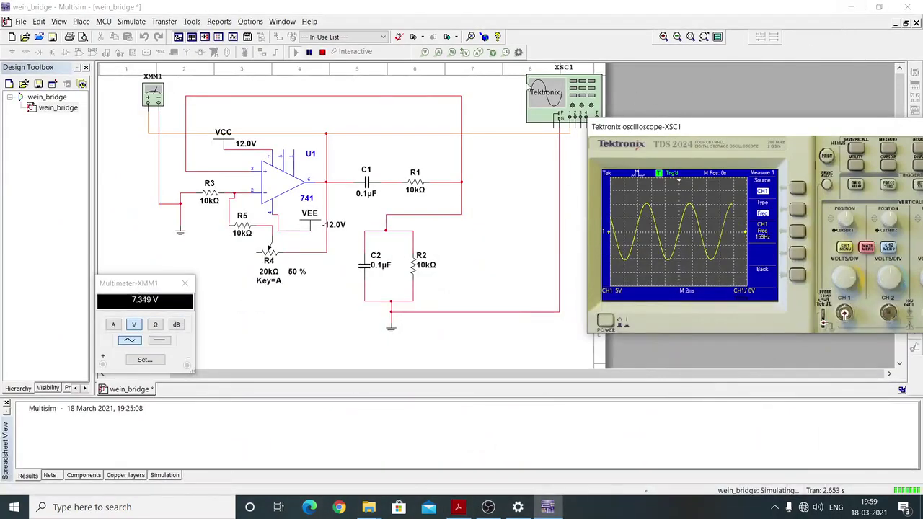
# Stop the simulation and replace capacitor C1 with a 0.01µ capacitor
pyautogui.click(322, 53)
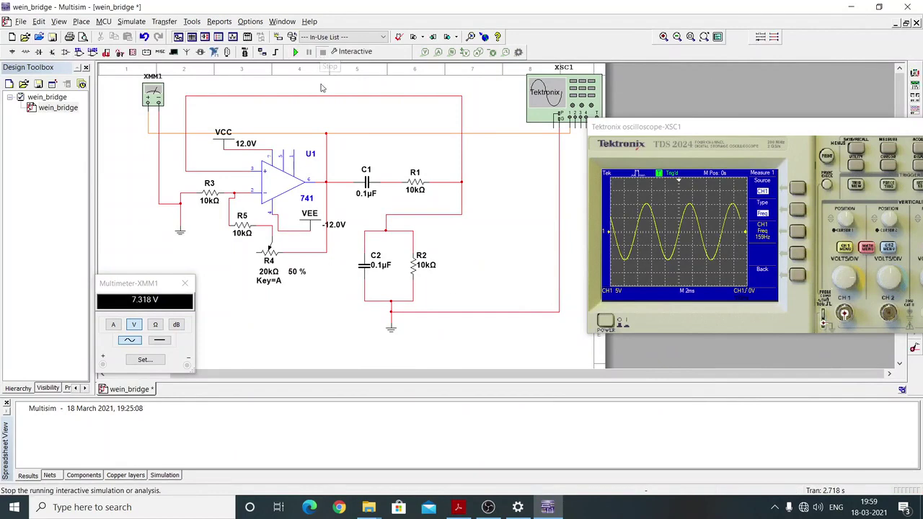
pyautogui.rightClick(358, 199)
pyautogui.click(360, 176)
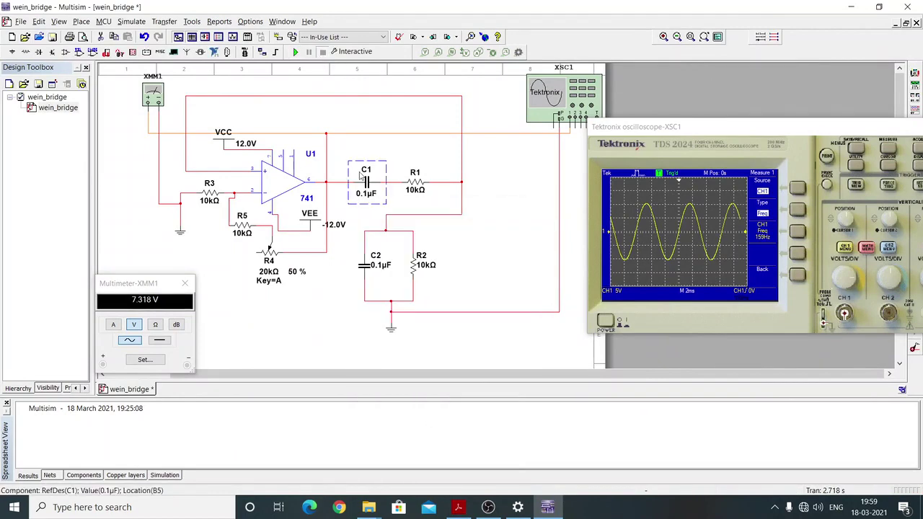
pyautogui.rightClick(360, 176)
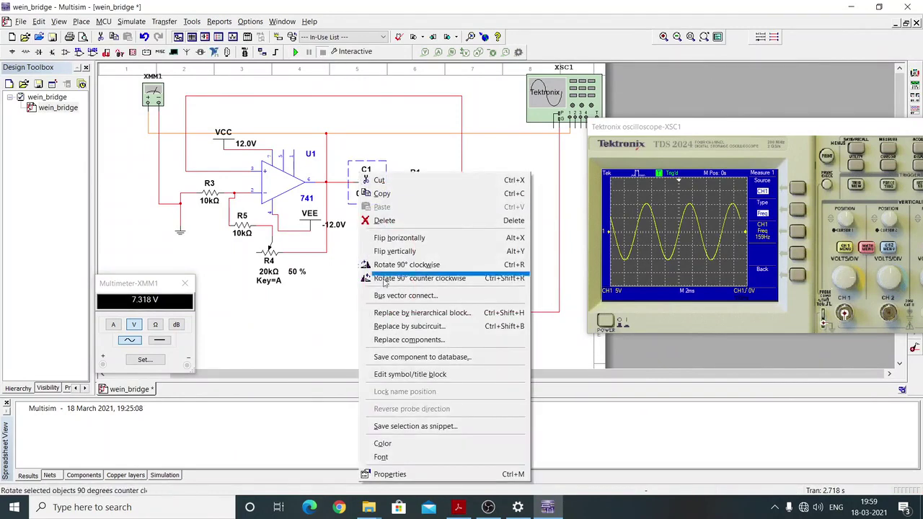
pyautogui.click(409, 340)
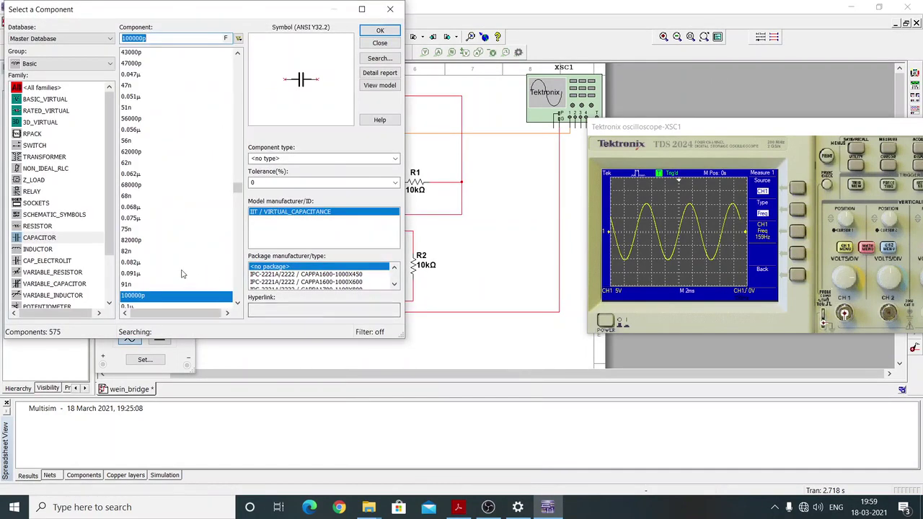
pyautogui.scroll(-1, 182, 274)
pyautogui.scroll(16, 182, 274)
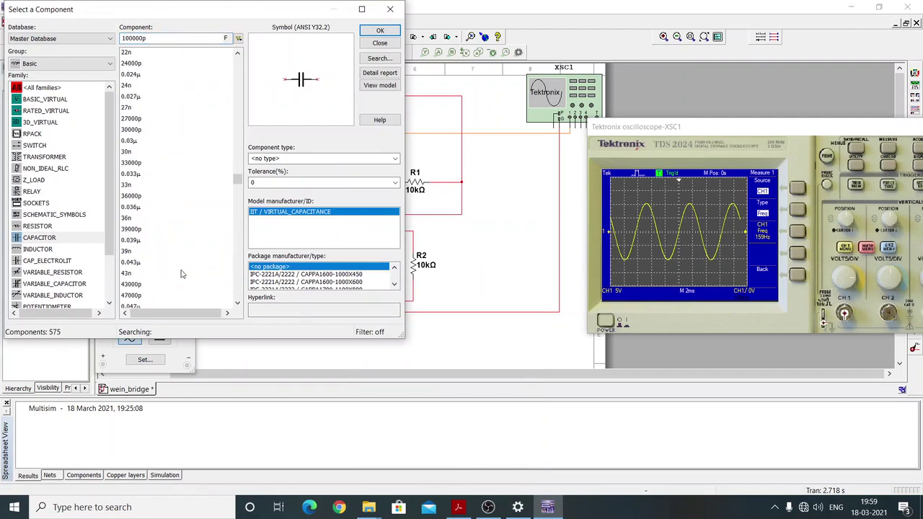
pyautogui.scroll(4, 182, 274)
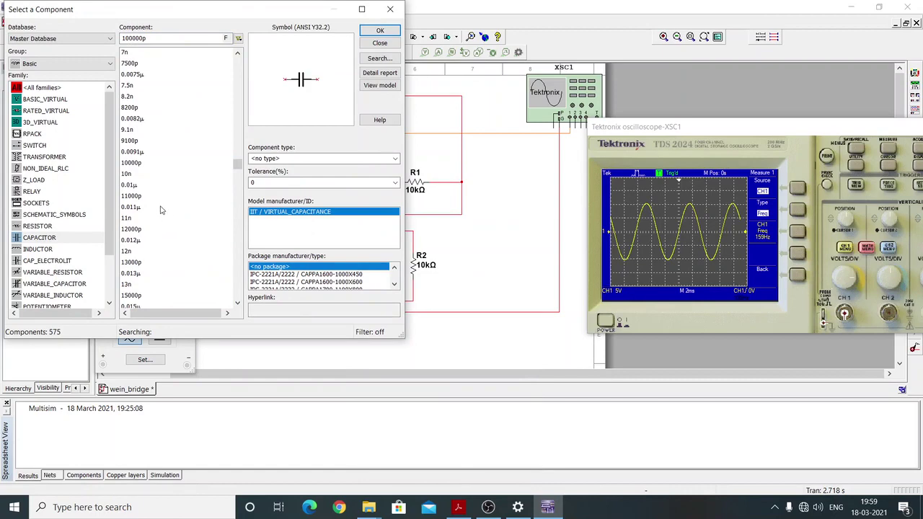
pyautogui.click(142, 185)
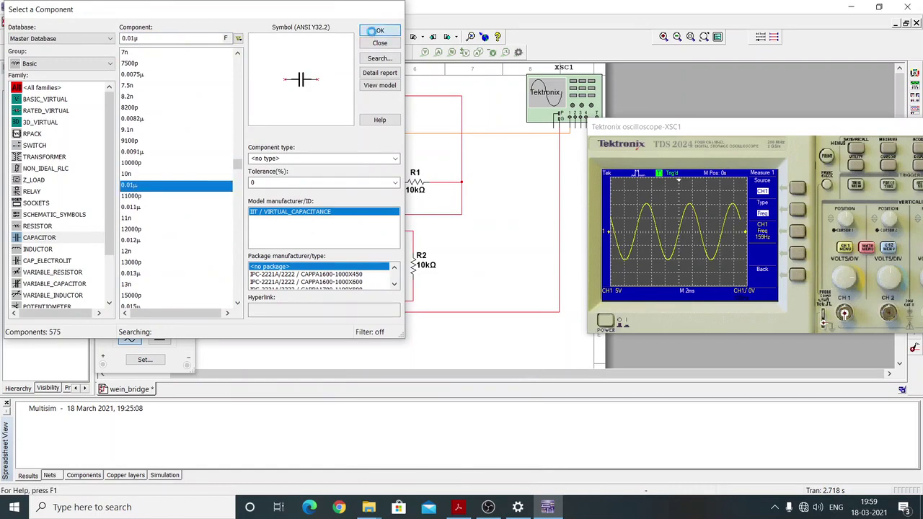
pyautogui.click(380, 30)
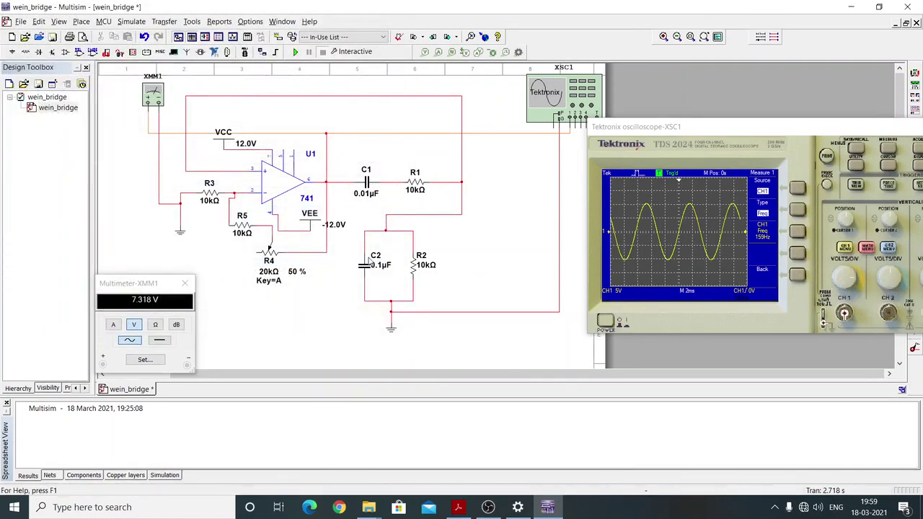
# Replace capacitor C2 in the parallel RC branch with a 0.01µ capacitor
pyautogui.click(366, 263)
pyautogui.rightClick(357, 258)
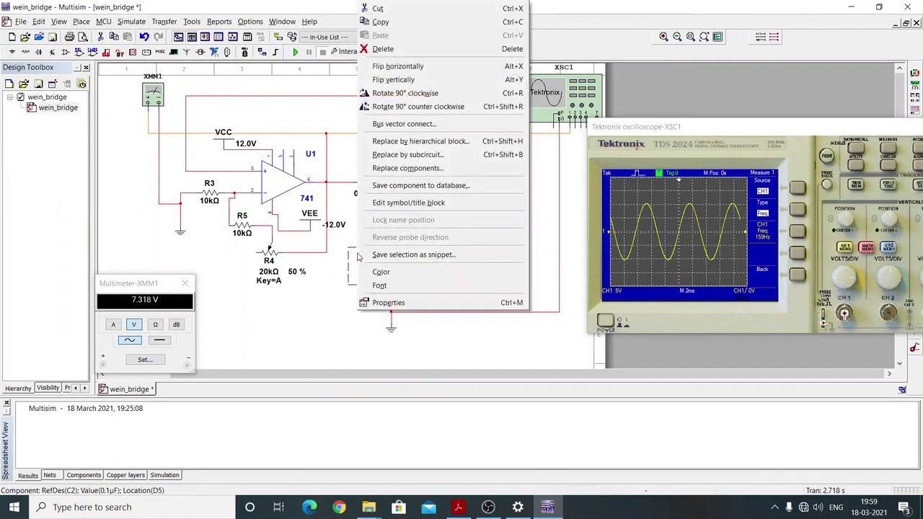
pyautogui.click(388, 170)
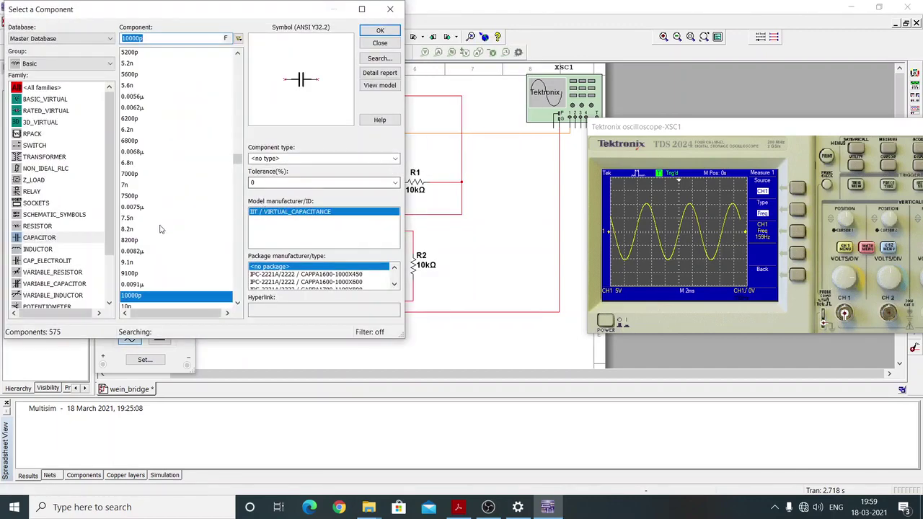
pyautogui.scroll(-1, 137, 294)
pyautogui.click(136, 285)
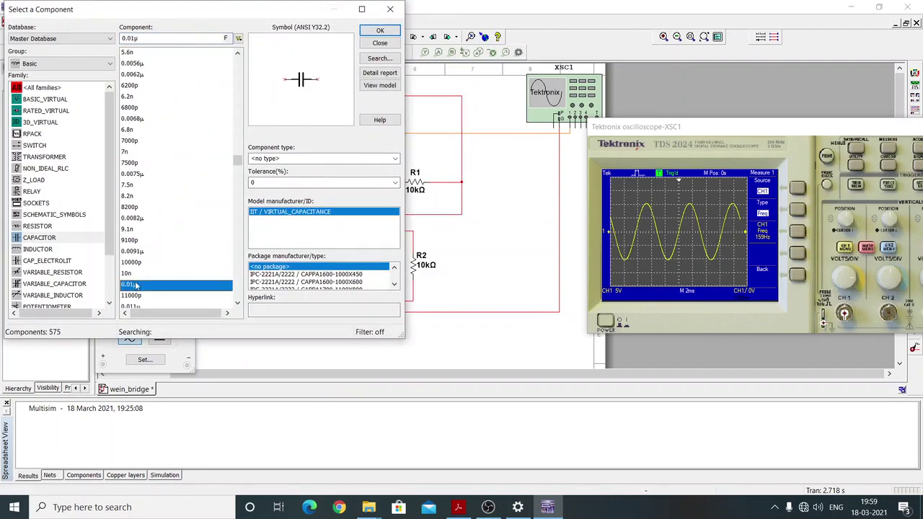
pyautogui.click(370, 33)
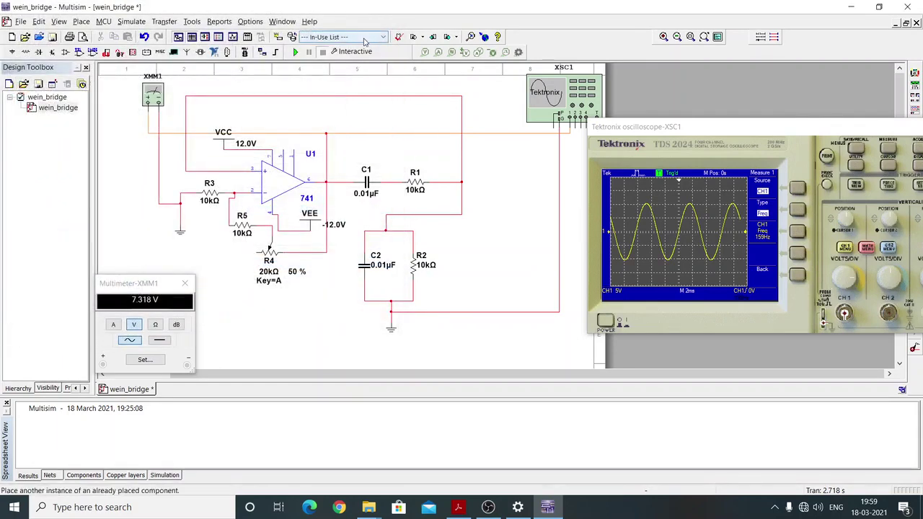
# Run the simulation with the 0.01µF capacitors and adjust potentiometer R4 to 46 %
pyautogui.click(294, 52)
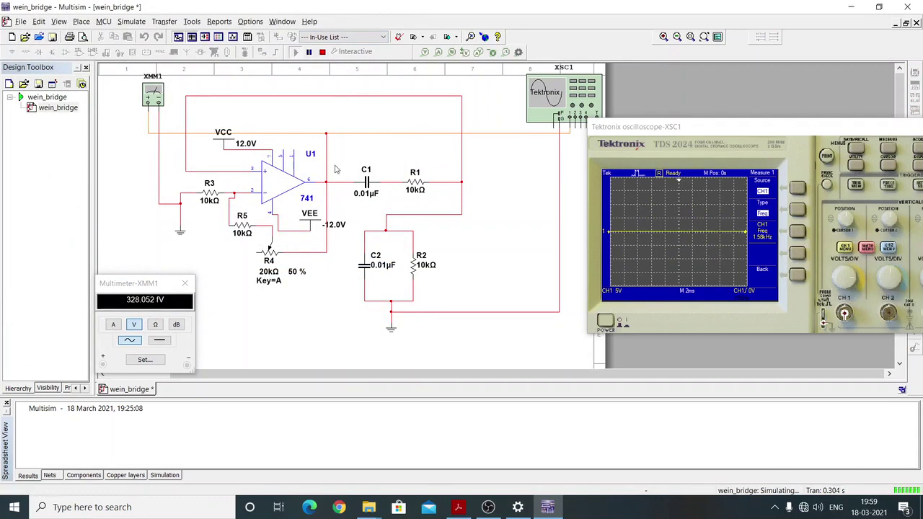
pyautogui.moveTo(303, 283)
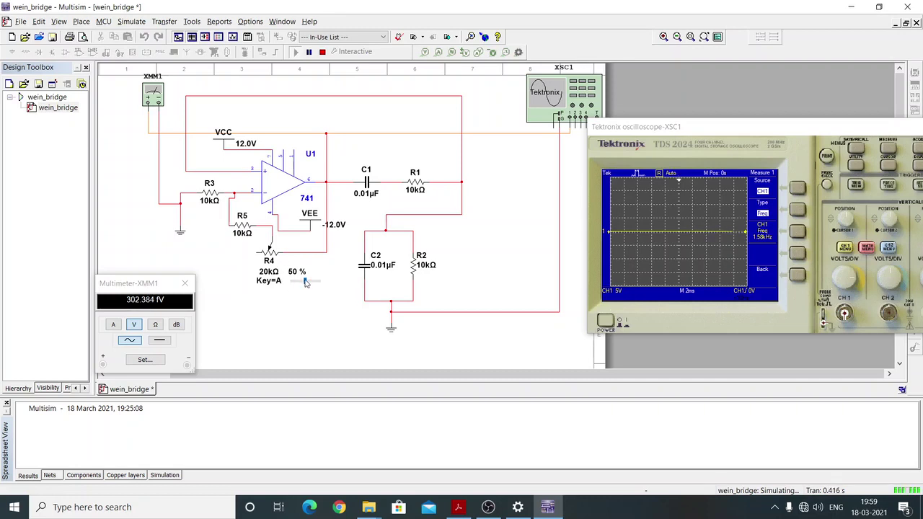
pyautogui.moveTo(305, 284); pyautogui.dragTo(304, 283)
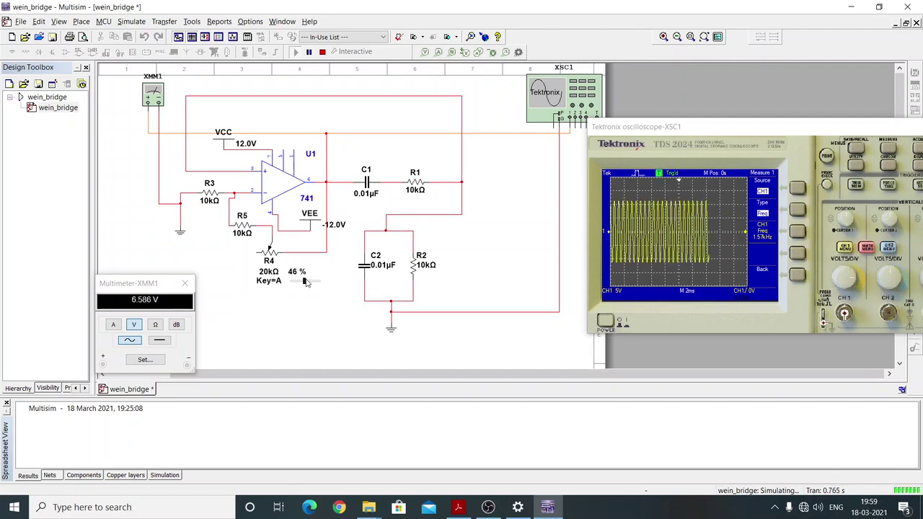
# Move the oscilloscope window to reach its horizontal scale control, set the time base to 200us, and move the window off the circuit again
pyautogui.moveTo(826, 127); pyautogui.dragTo(725, 98)
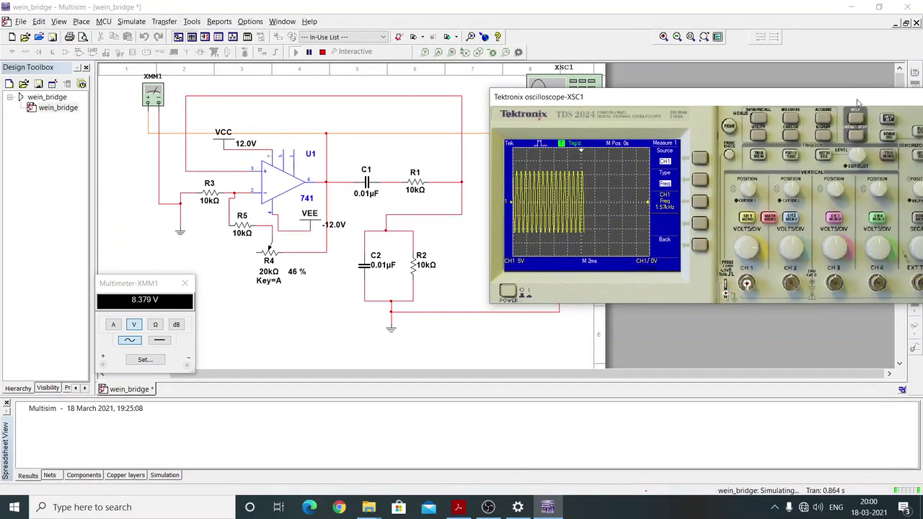
pyautogui.moveTo(858, 103); pyautogui.dragTo(801, 94)
pyautogui.click(872, 232)
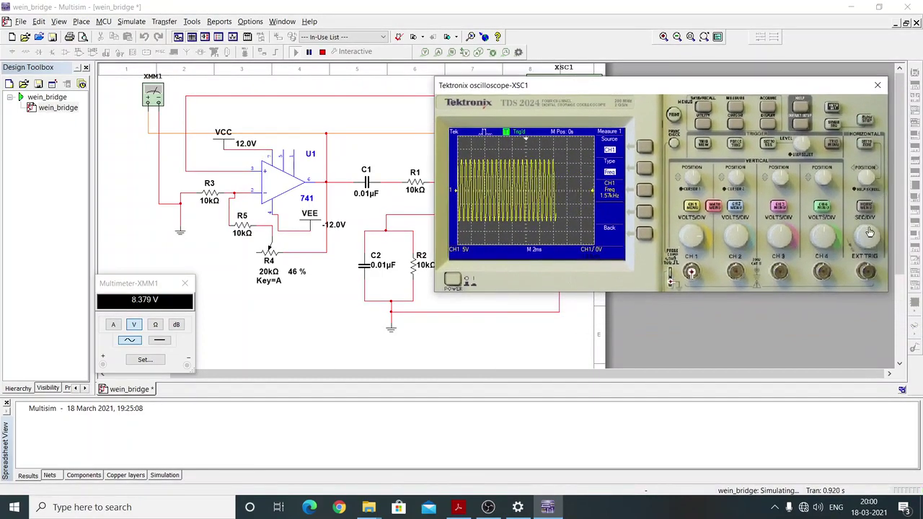
pyautogui.moveTo(871, 233); pyautogui.dragTo(867, 235)
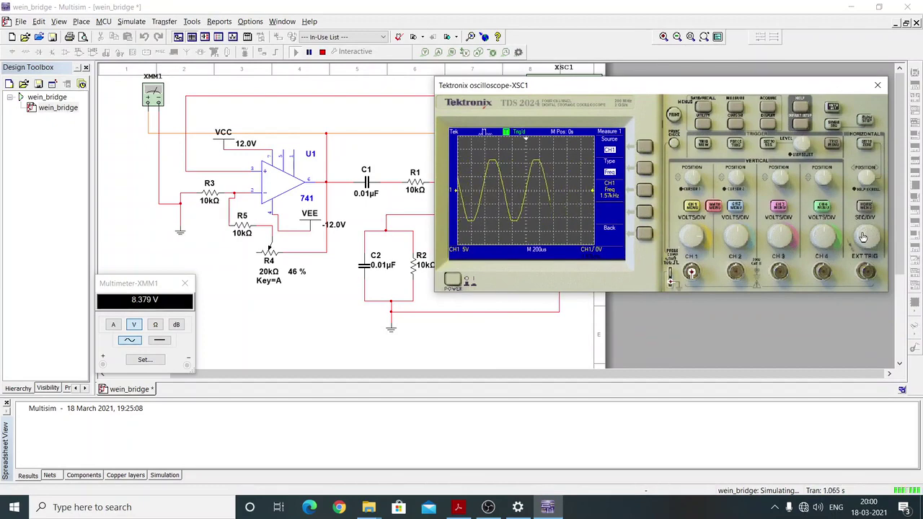
pyautogui.moveTo(685, 88); pyautogui.dragTo(793, 65)
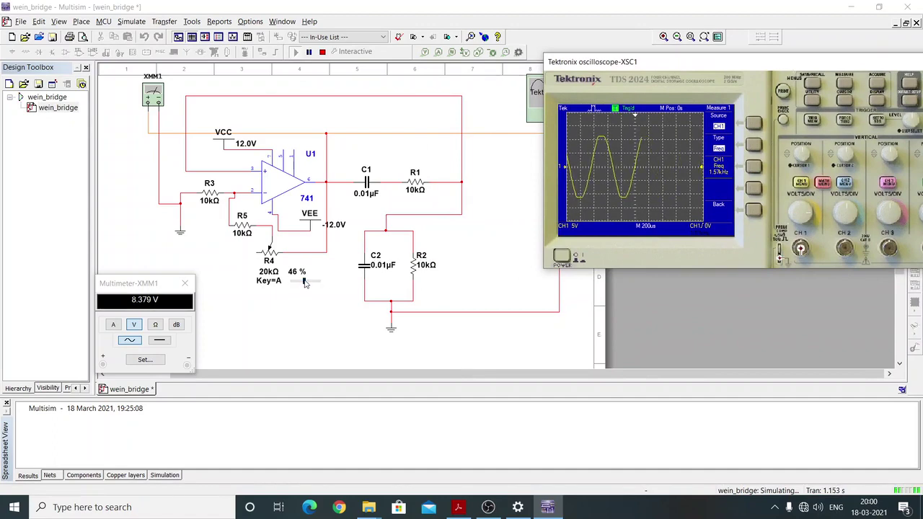
# Adjust potentiometer R4 to 50 % and compare the measured frequency with the table in Adobe Reader, returning to Multisim
pyautogui.click(305, 282)
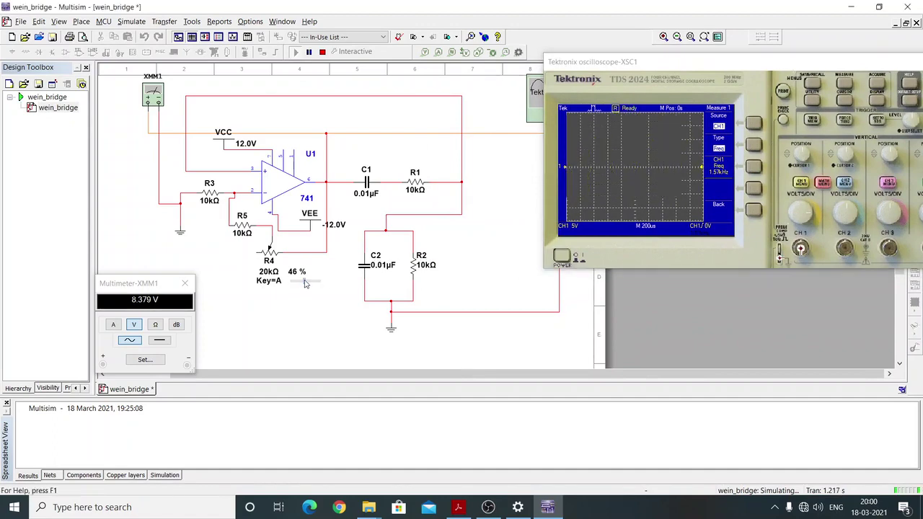
pyautogui.click(305, 283)
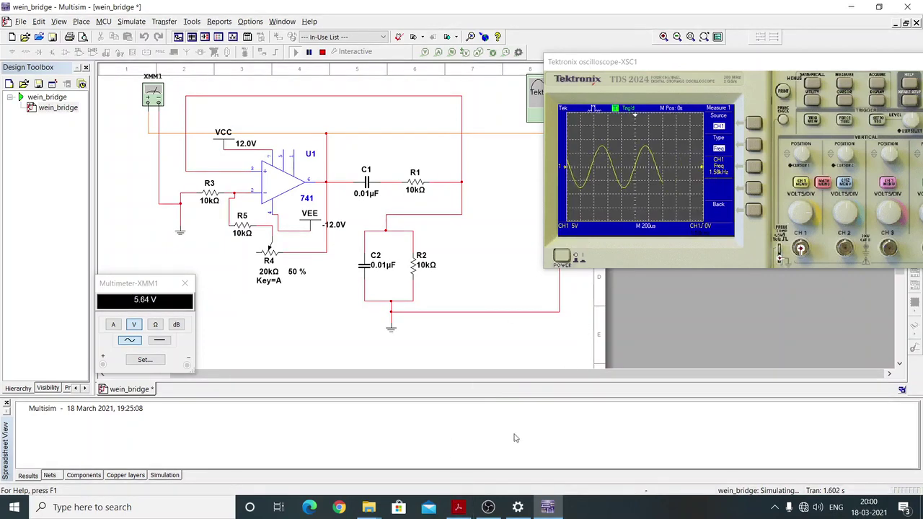
pyautogui.click(458, 507)
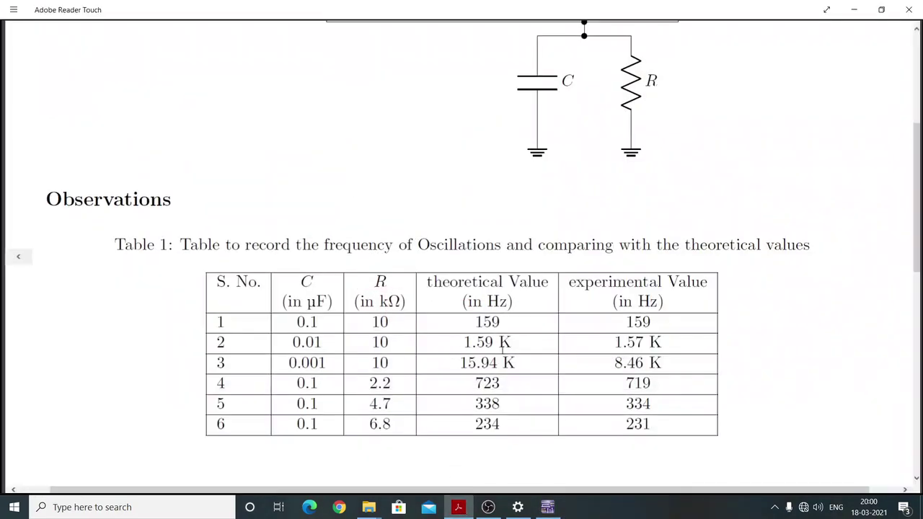
pyautogui.click(853, 10)
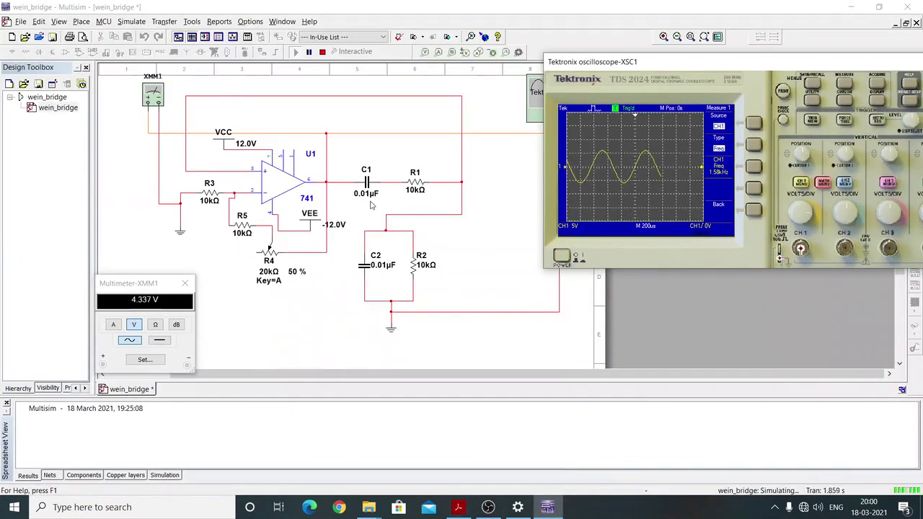
# Stop the simulation and replace capacitor C1 with a 0.001µ capacitor
pyautogui.click(322, 52)
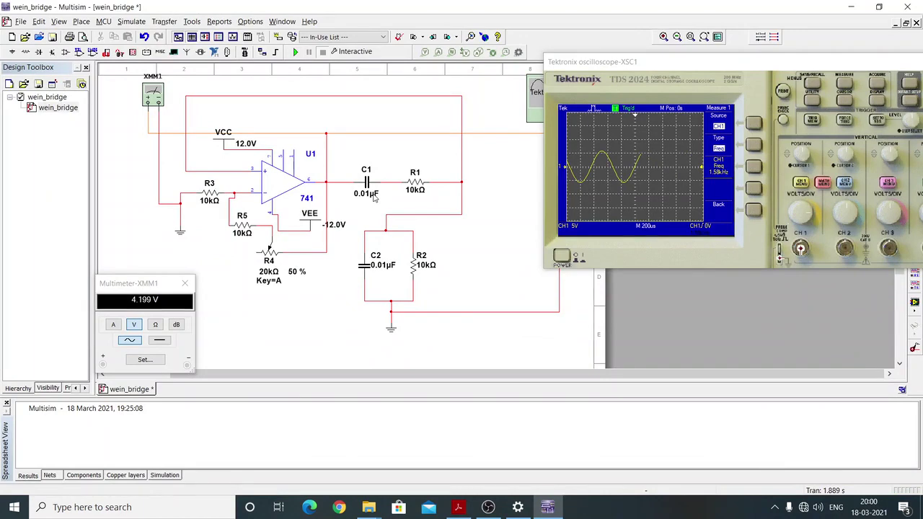
pyautogui.rightClick(358, 181)
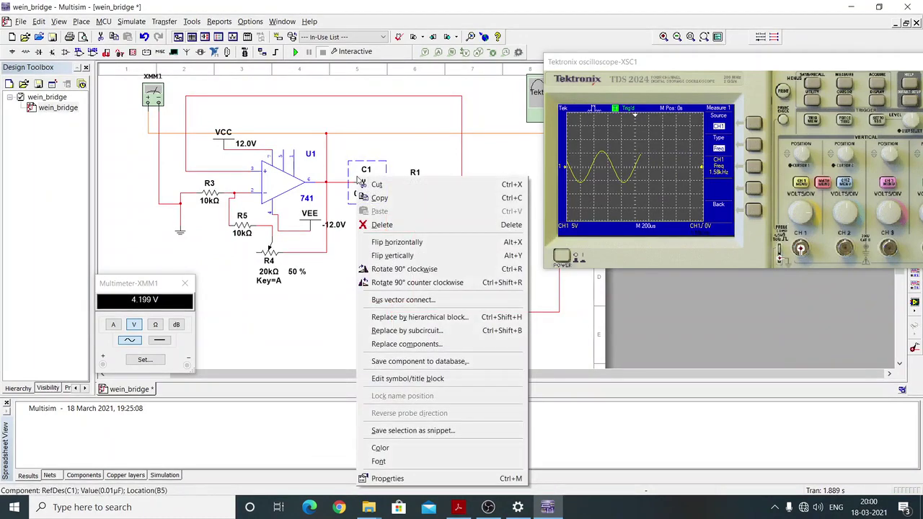
pyautogui.click(396, 344)
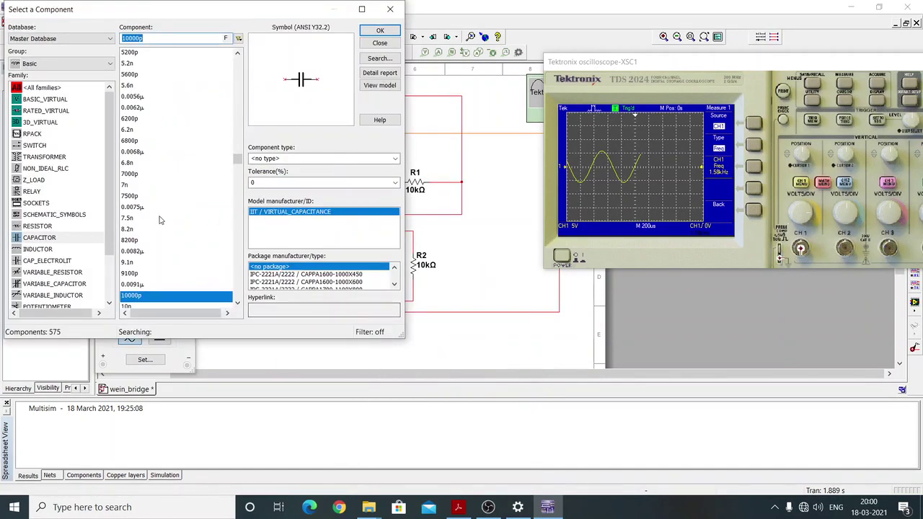
pyautogui.scroll(10, 160, 220)
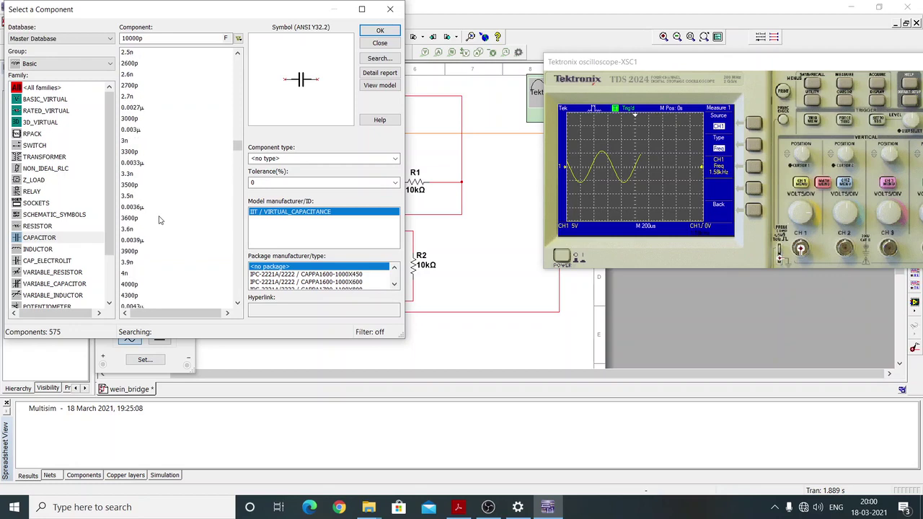
pyautogui.scroll(3, 160, 220)
pyautogui.scroll(4, 160, 220)
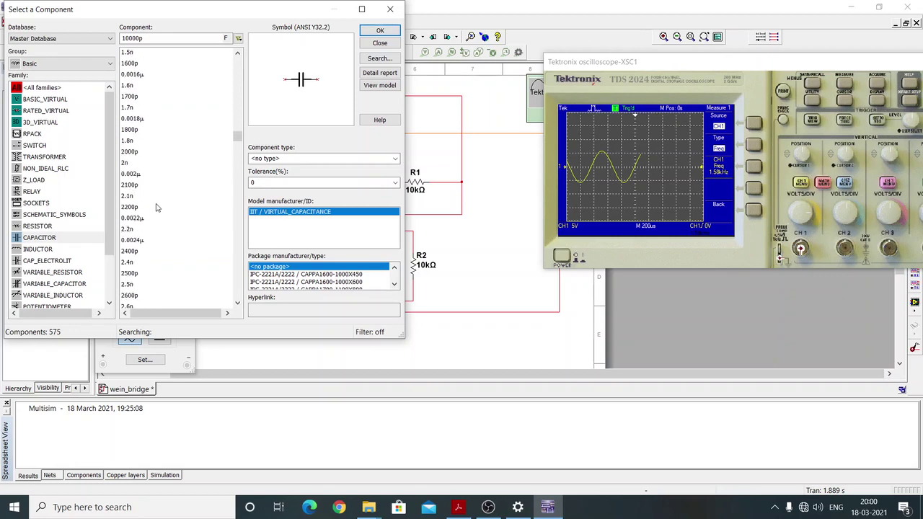
pyautogui.scroll(1, 151, 187)
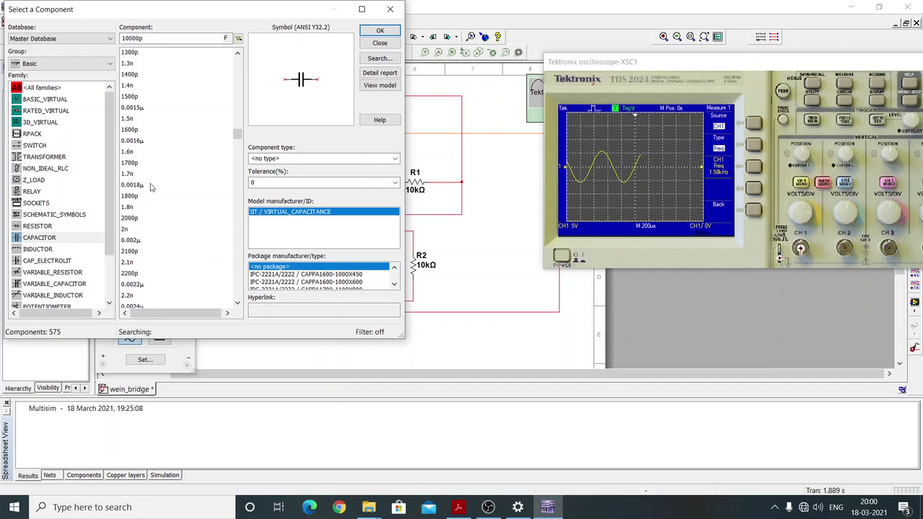
pyautogui.scroll(3, 151, 186)
pyautogui.scroll(1, 149, 183)
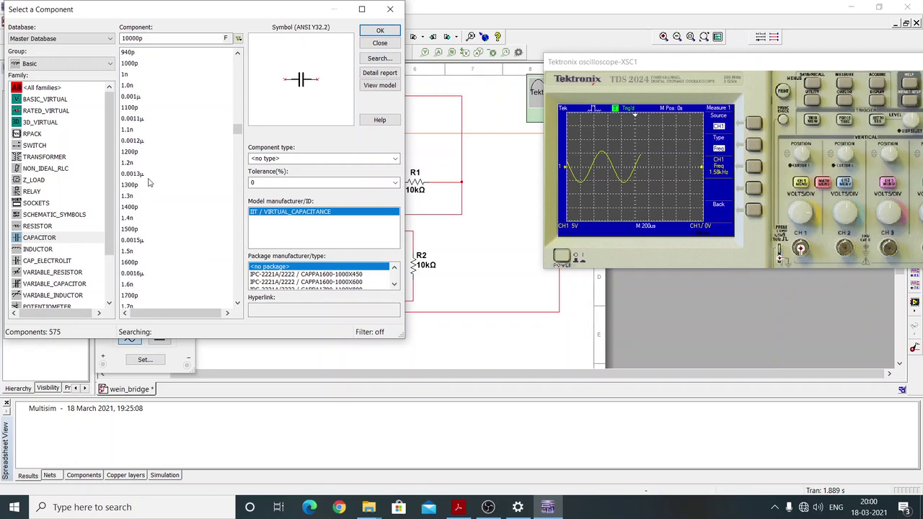
pyautogui.click(129, 97)
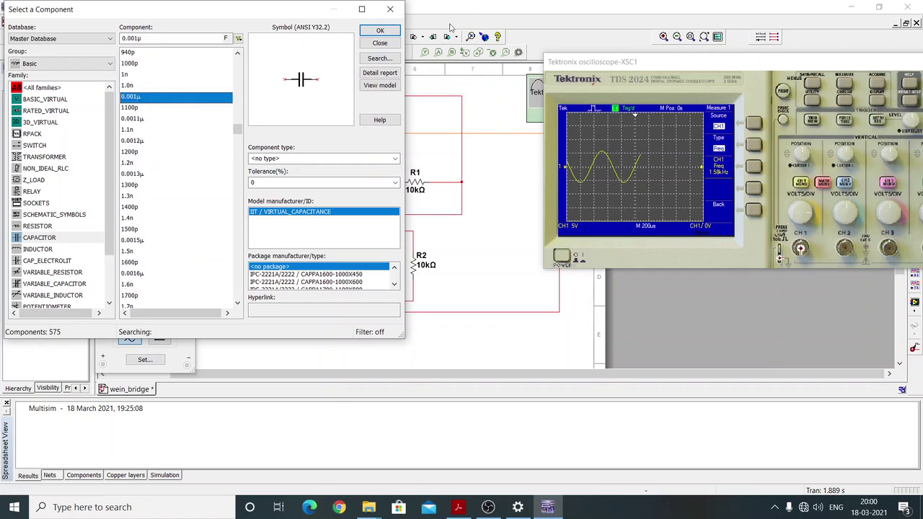
pyautogui.click(380, 30)
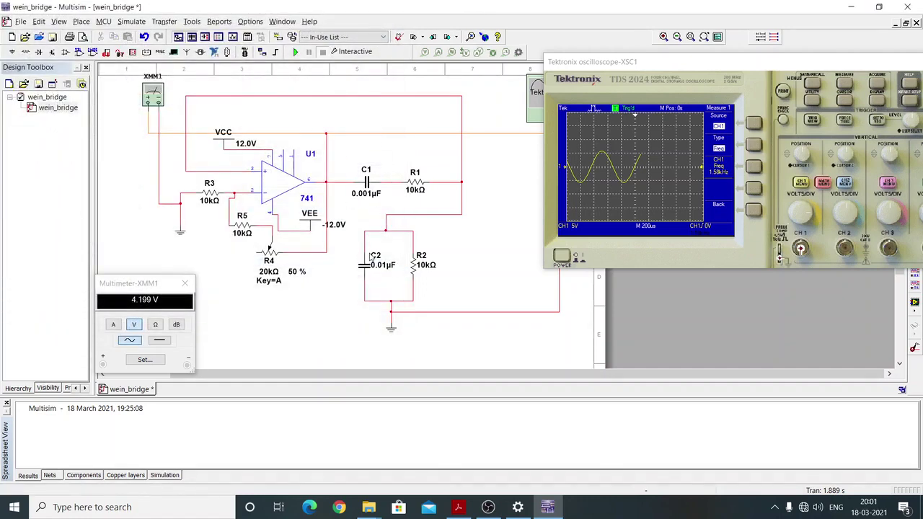
# Replace capacitor C2 in the parallel RC branch with a 0.001µ capacitor
pyautogui.click(370, 258)
pyautogui.rightClick(370, 257)
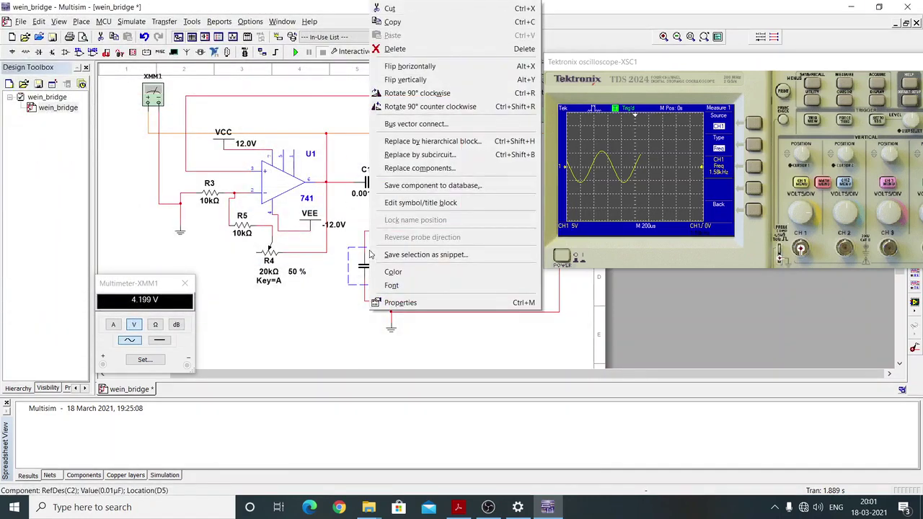
pyautogui.click(409, 169)
pyautogui.scroll(-1, 145, 252)
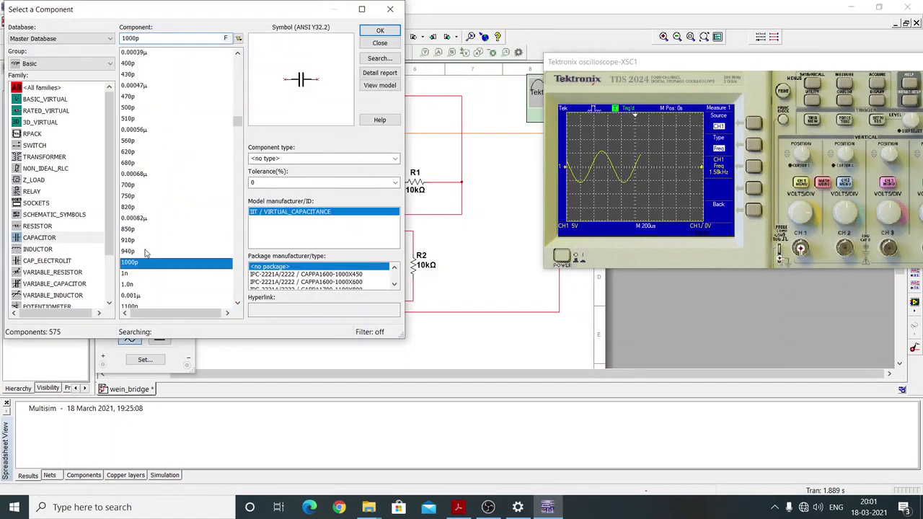
pyautogui.click(139, 298)
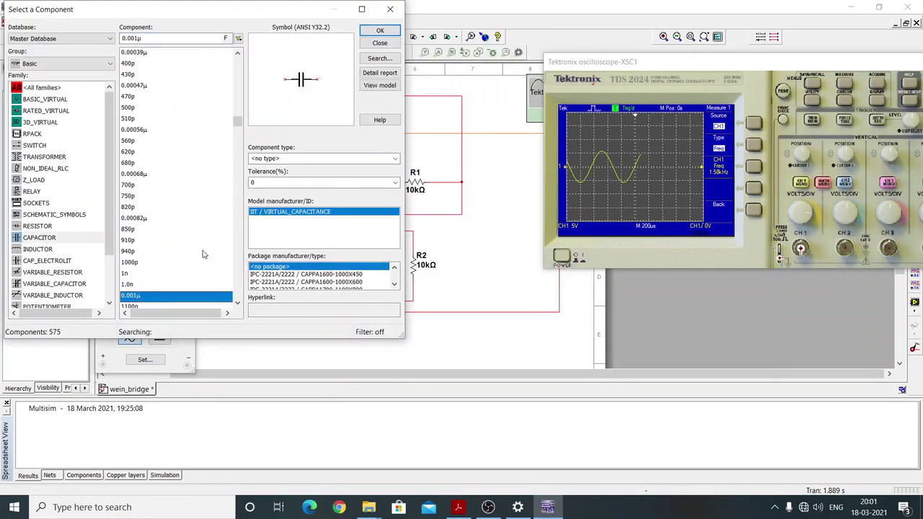
pyautogui.click(380, 31)
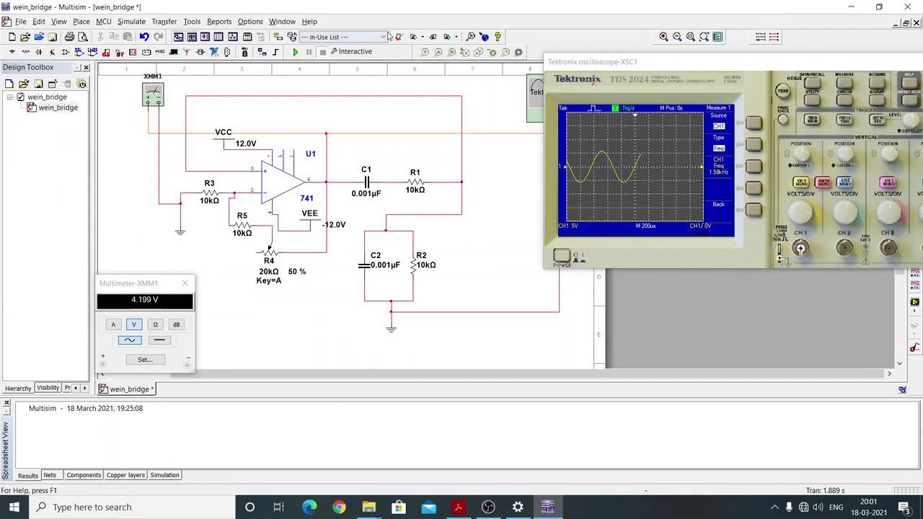
# Run the simulation with the 0.001µF capacitors and adjust potentiometer R4 to 43 %
pyautogui.click(295, 51)
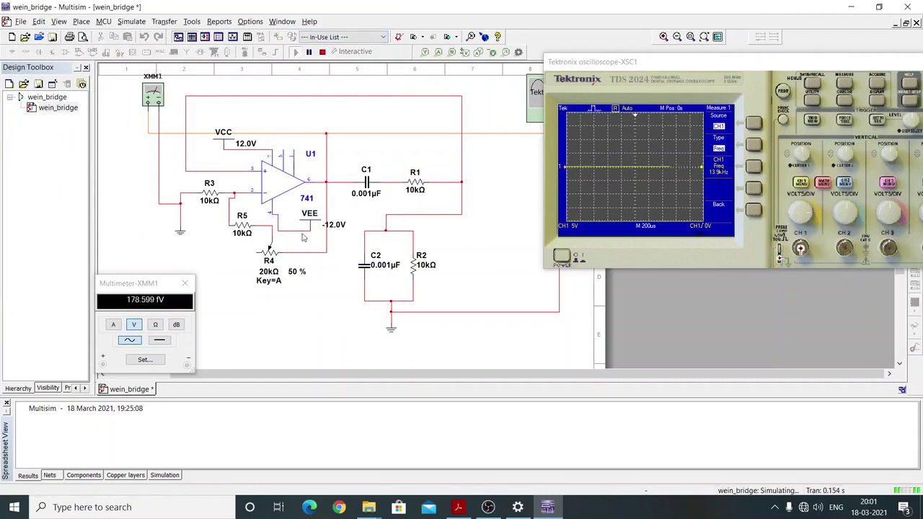
pyautogui.moveTo(303, 283)
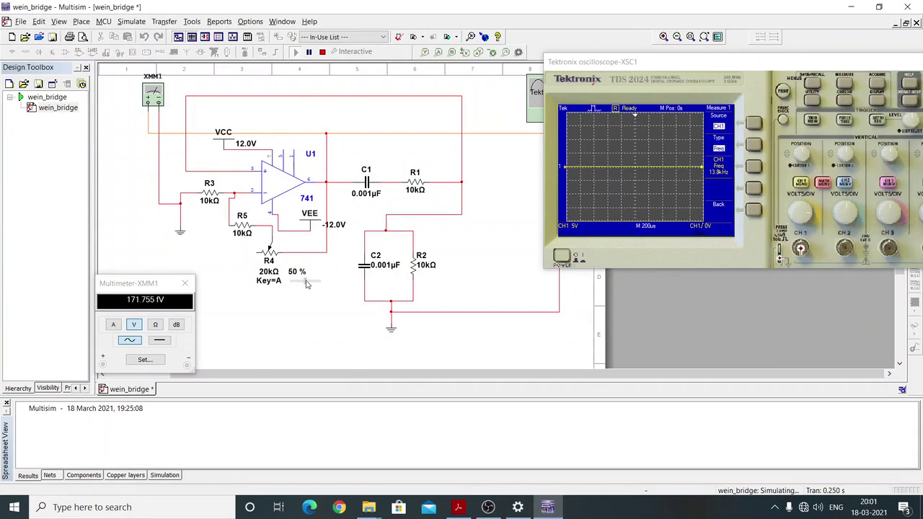
pyautogui.moveTo(304, 283); pyautogui.dragTo(302, 284)
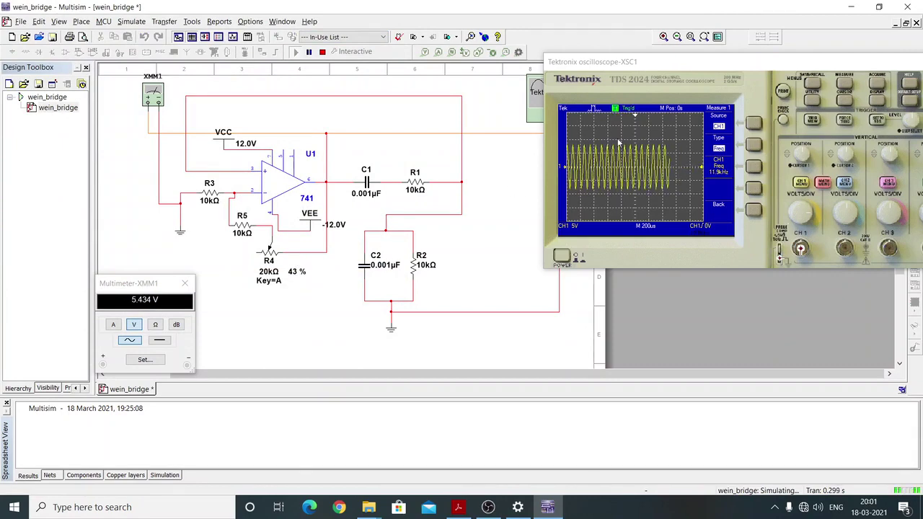
# Move the oscilloscope window to reach its horizontal scale control, set the time base to 20us, and move the window away from the circuit
pyautogui.moveTo(710, 63); pyautogui.dragTo(643, 32)
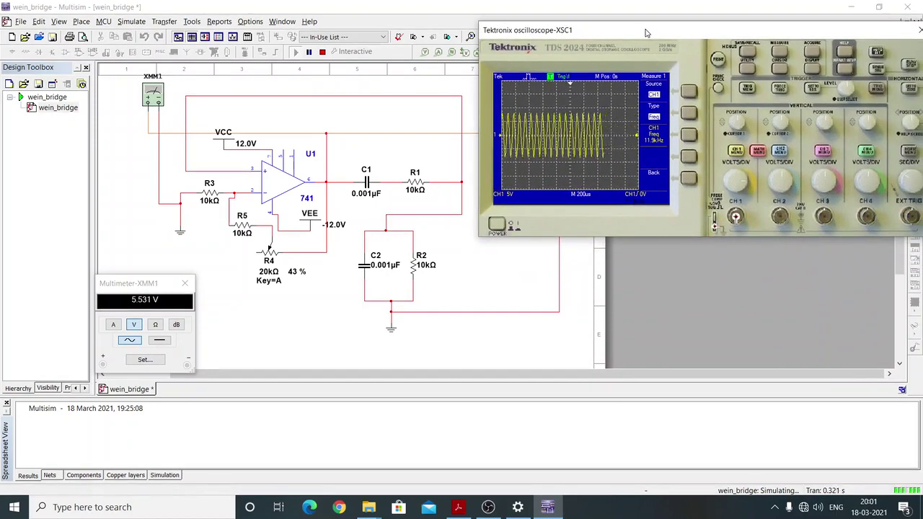
pyautogui.click(905, 183)
pyautogui.click(907, 184)
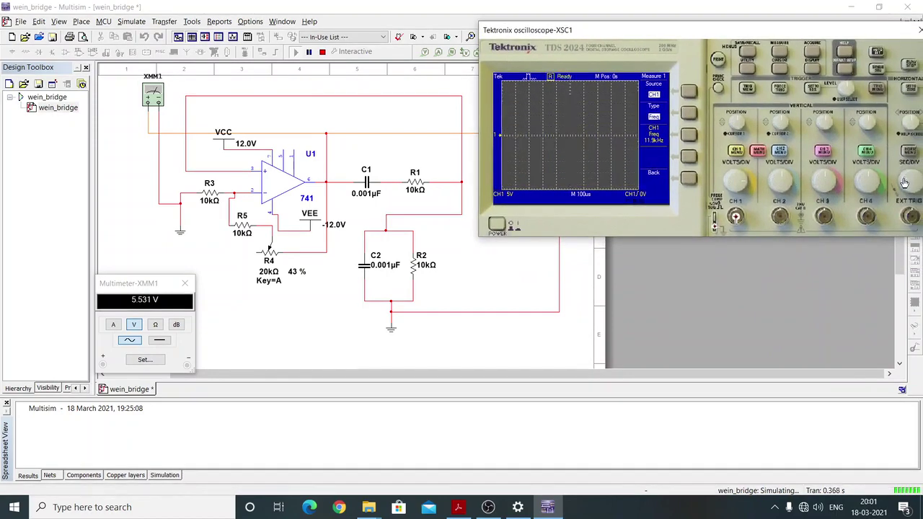
pyautogui.click(908, 185)
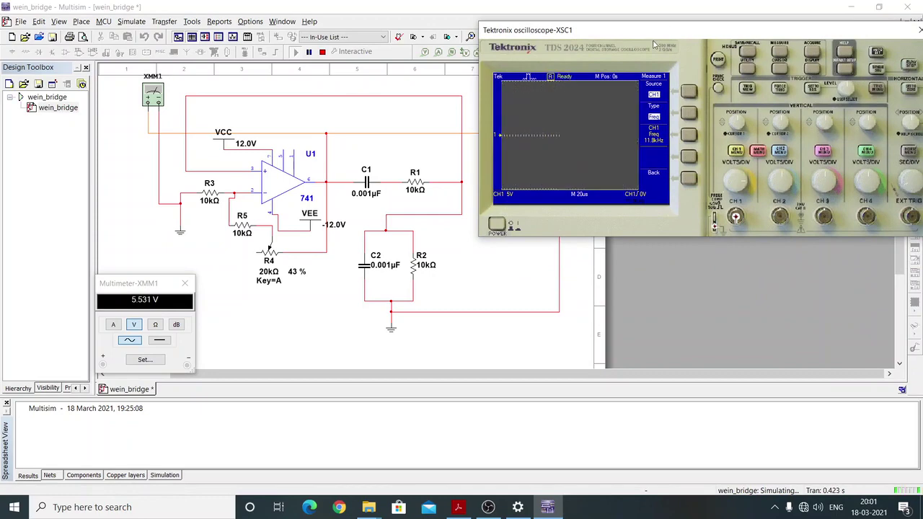
pyautogui.moveTo(702, 31); pyautogui.dragTo(758, 36)
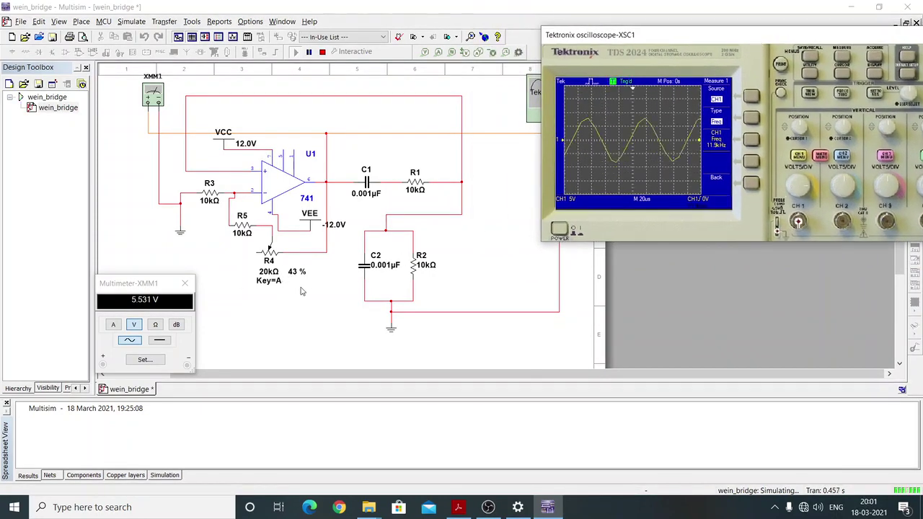
# Adjust potentiometer R4 to 41 % and switch to Adobe Reader to compare the frequency with the observations table
pyautogui.click(304, 281)
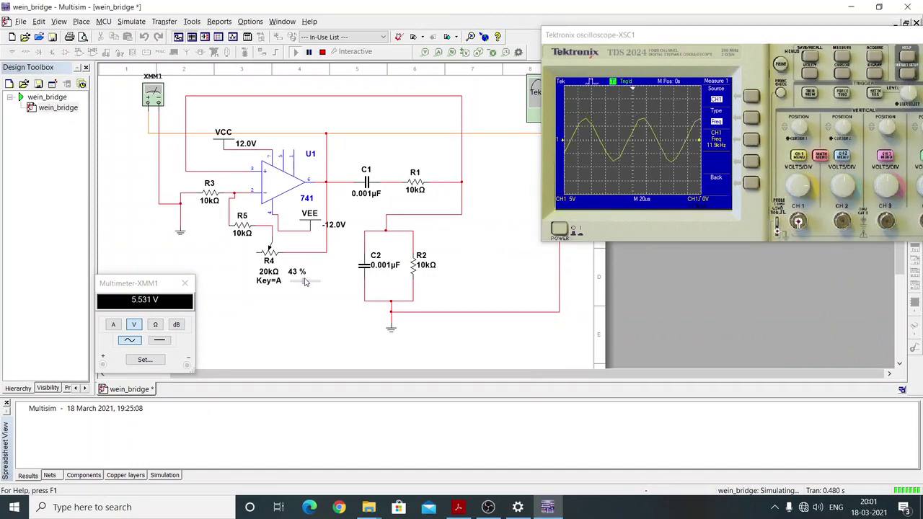
pyautogui.click(304, 281)
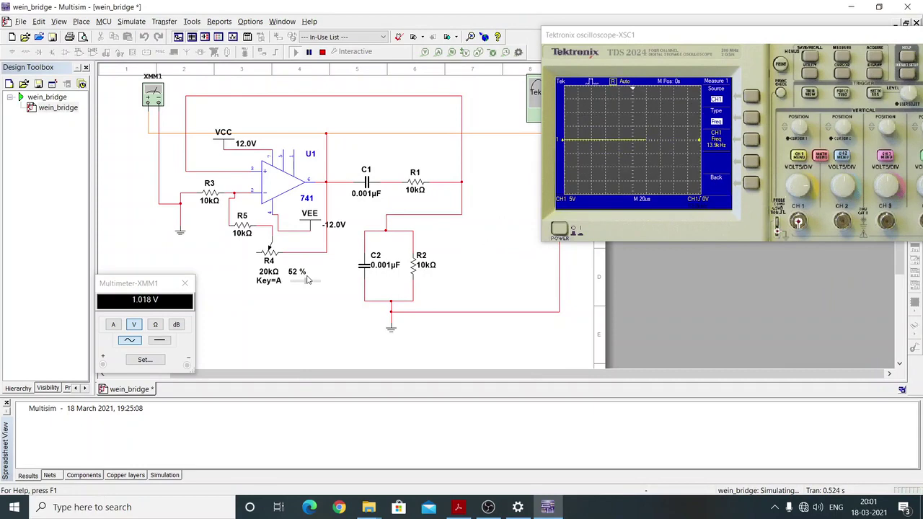
pyautogui.moveTo(306, 281); pyautogui.dragTo(304, 280)
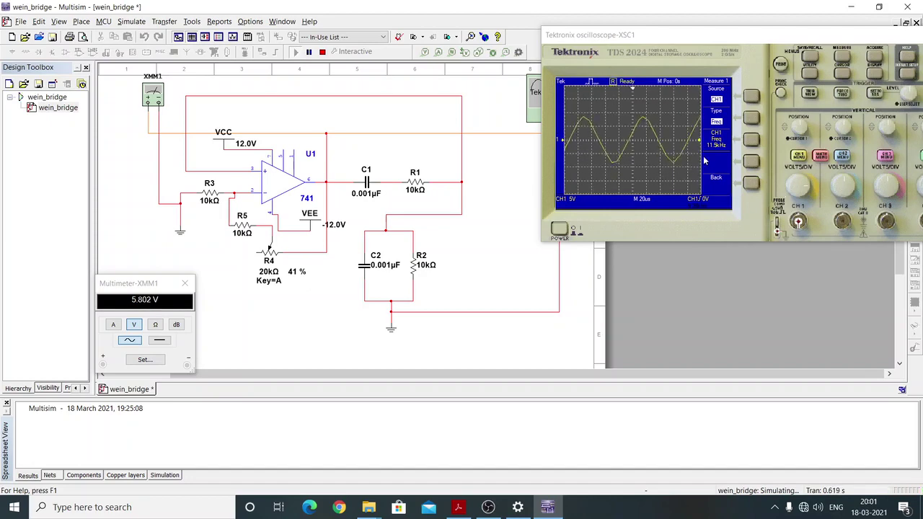
pyautogui.click(461, 508)
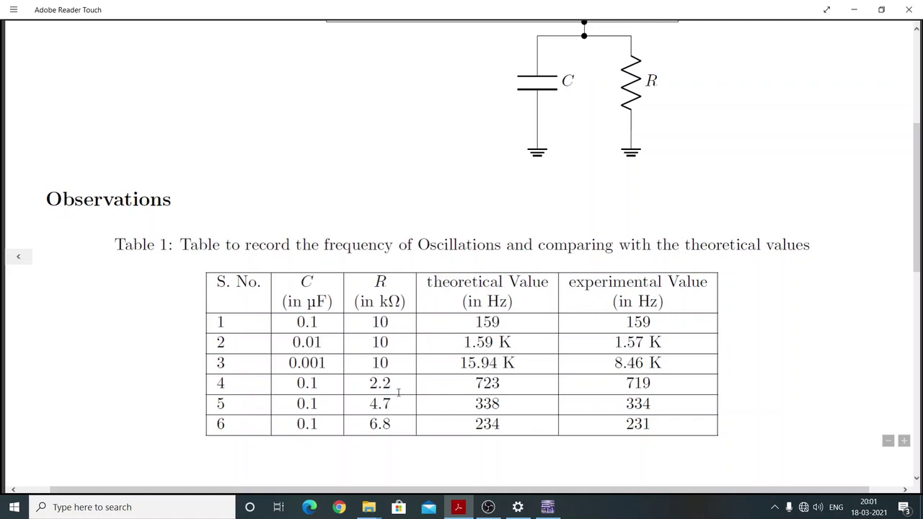
# Return to Multisim, stop the simulation, and delete resistor R5 along with the wires on both of its sides
pyautogui.click(853, 9)
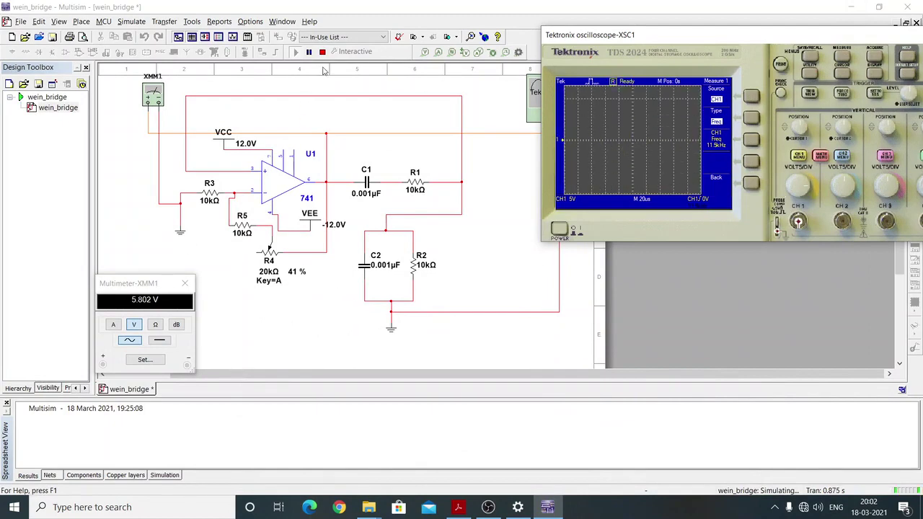
pyautogui.click(322, 52)
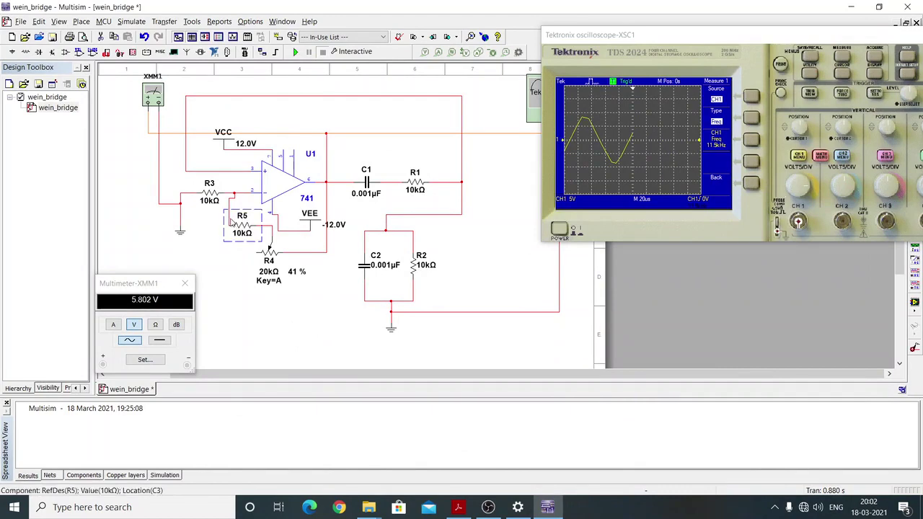
pyautogui.click(230, 211)
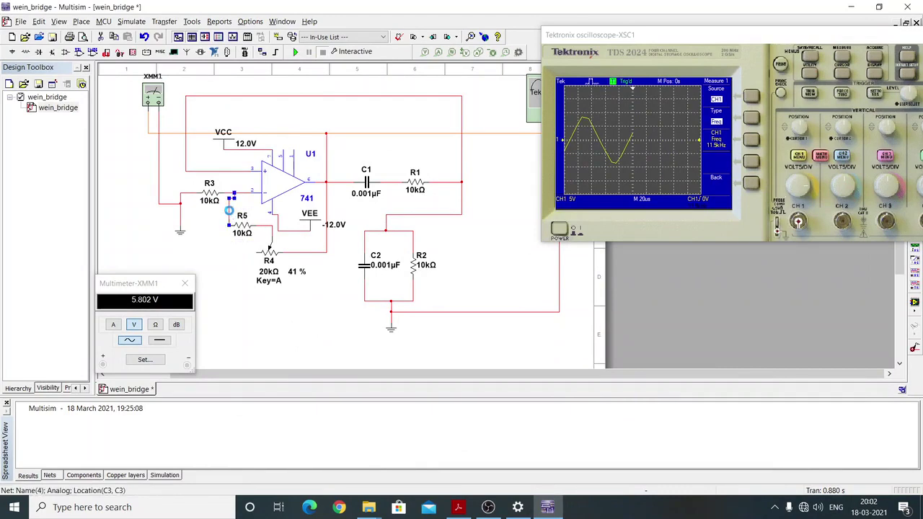
pyautogui.press('Delete')
pyautogui.click(261, 225)
pyautogui.press('Delete')
pyautogui.click(244, 228)
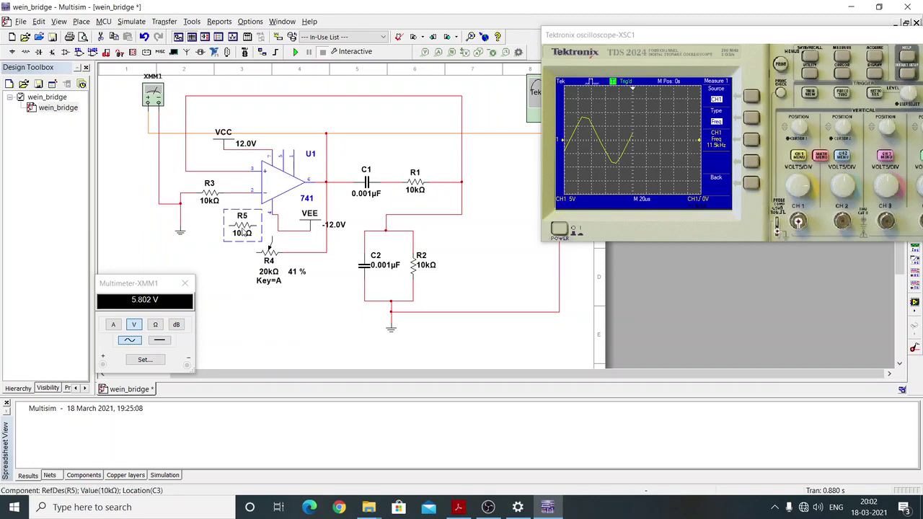
pyautogui.press('Delete')
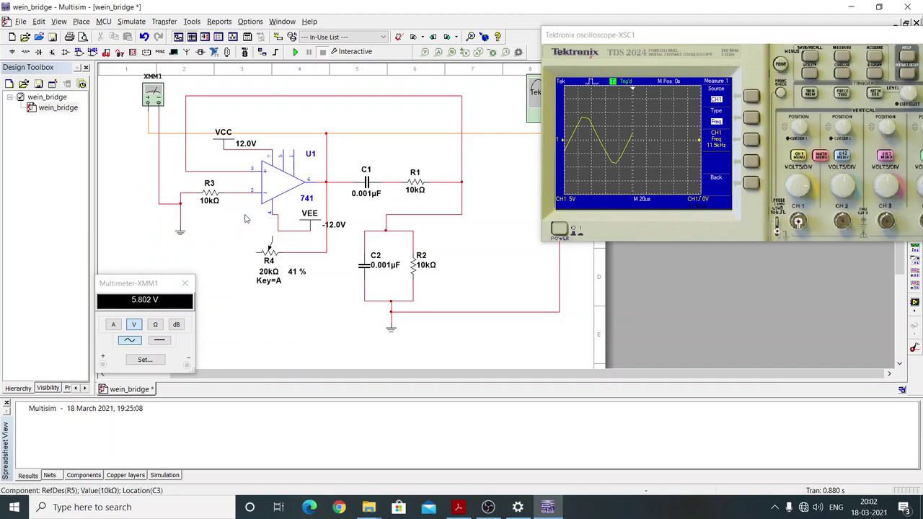
# Wire the wiper of potentiometer R4 directly to the node between R3 and the op-amp's inverting input
pyautogui.moveTo(271, 248)
pyautogui.click(272, 237)
pyautogui.click(234, 194)
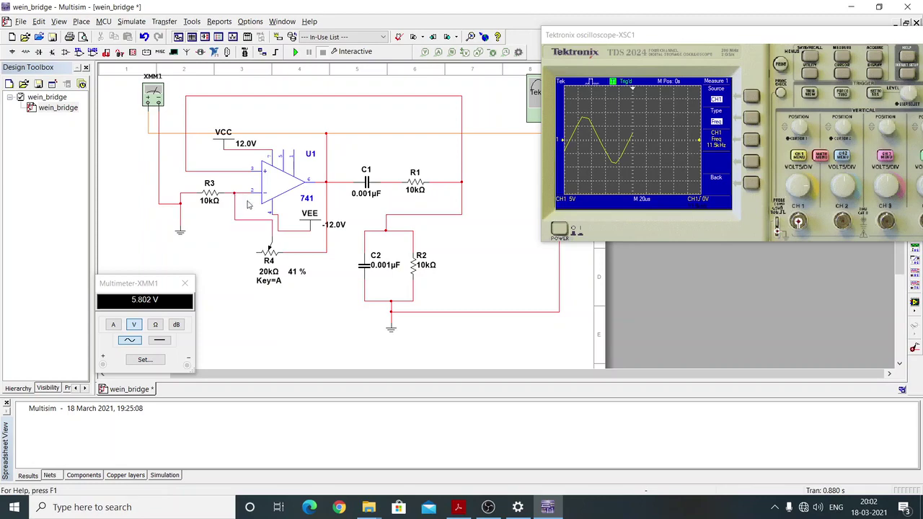
# Replace capacitor C1 in the series RC branch with a 0.01µ capacitor
pyautogui.rightClick(358, 180)
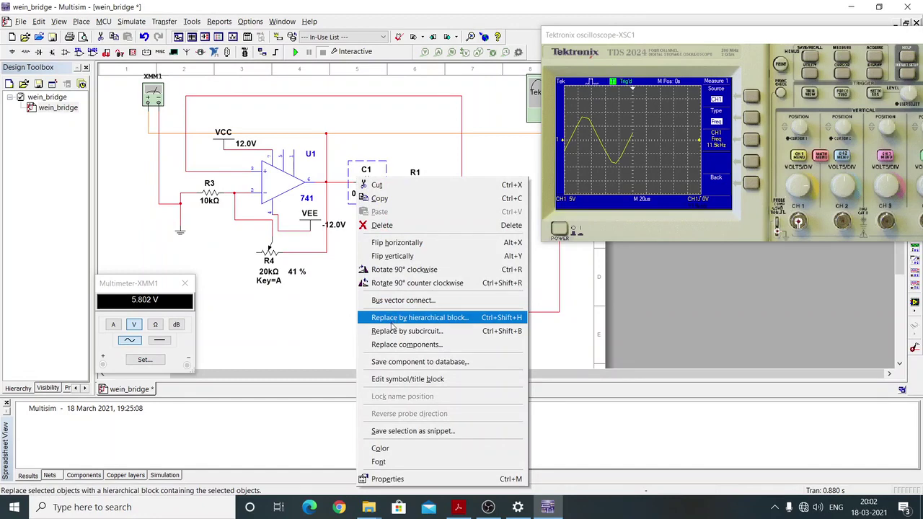
pyautogui.click(404, 344)
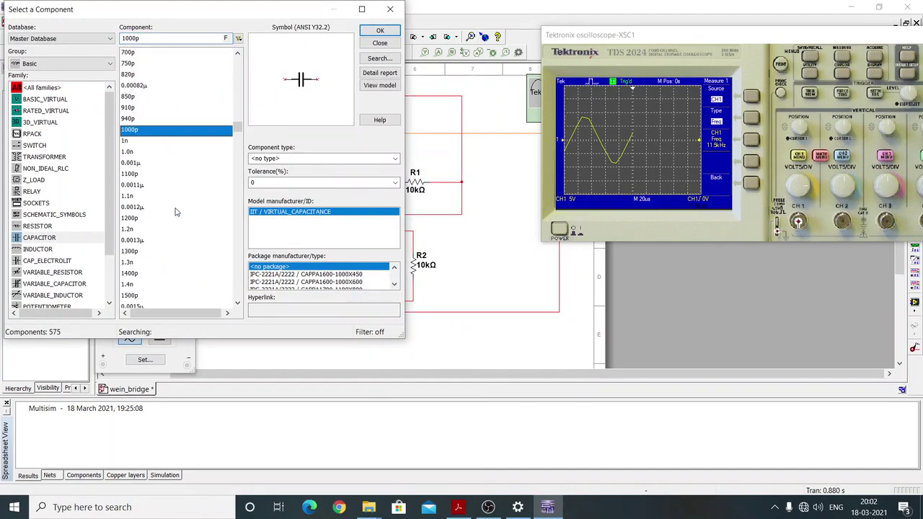
pyautogui.scroll(-18, 175, 212)
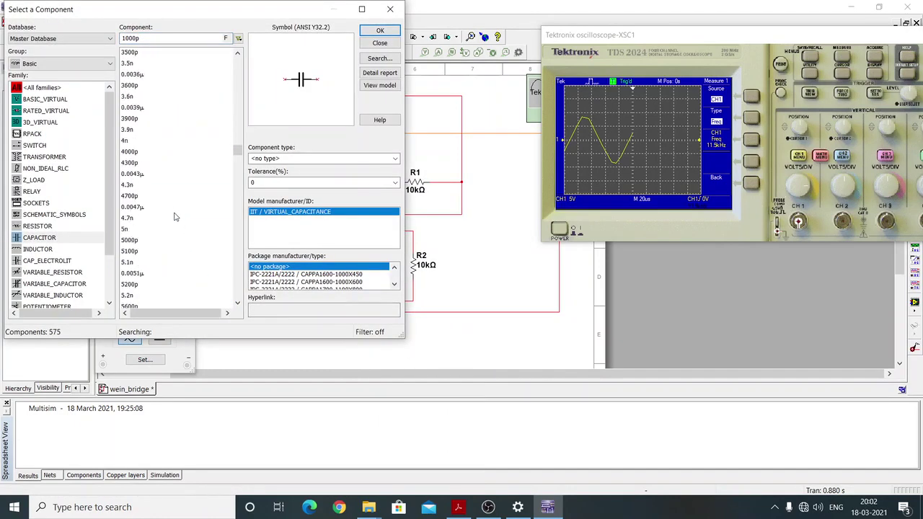
pyautogui.scroll(-10, 174, 217)
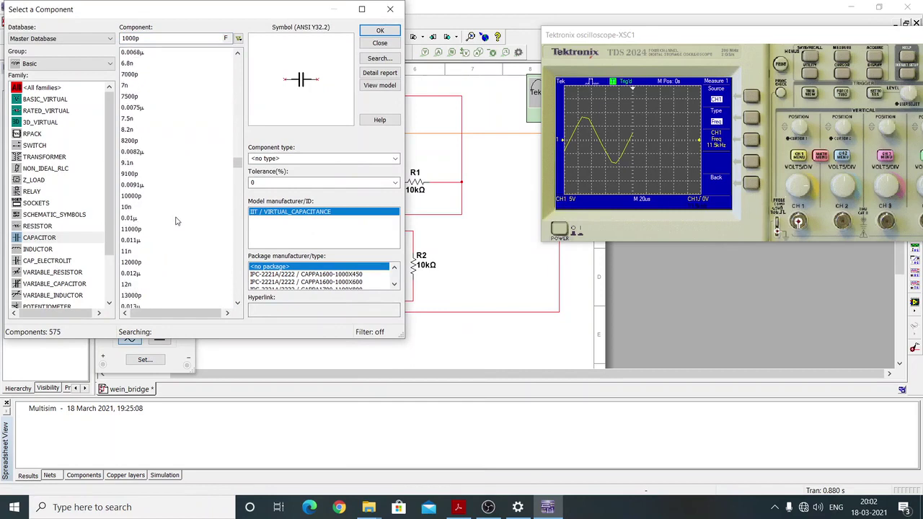
pyautogui.click(137, 219)
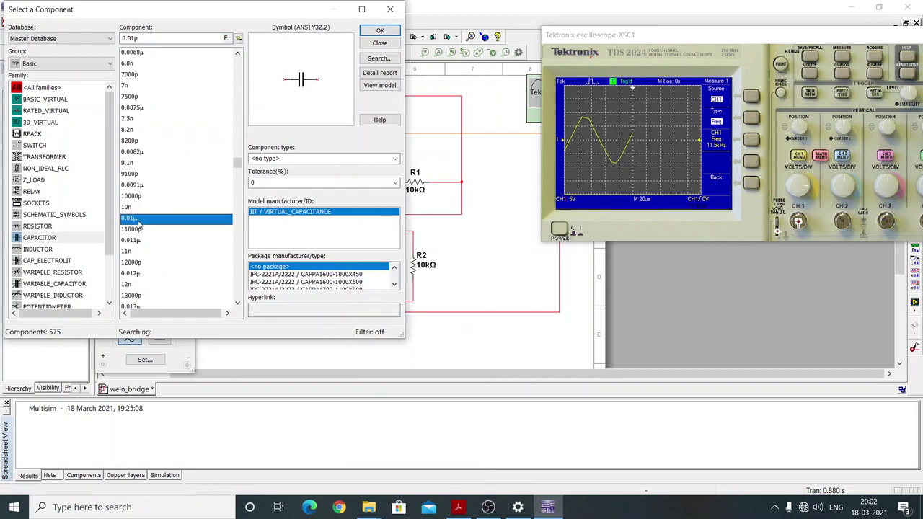
pyautogui.click(380, 30)
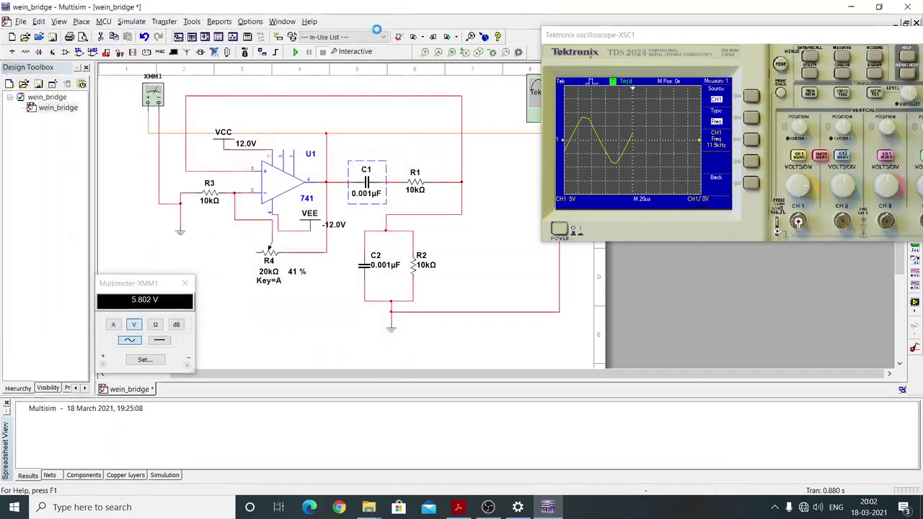
# Replace capacitor C2 in the parallel RC branch with a 0.01µ capacitor
pyautogui.click(364, 265)
pyautogui.rightClick(362, 257)
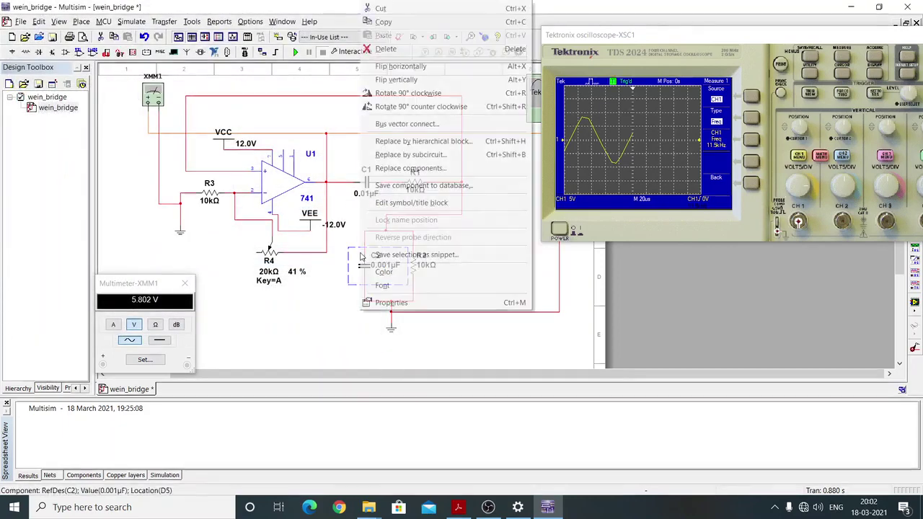
pyautogui.click(407, 168)
pyautogui.scroll(-2, 179, 250)
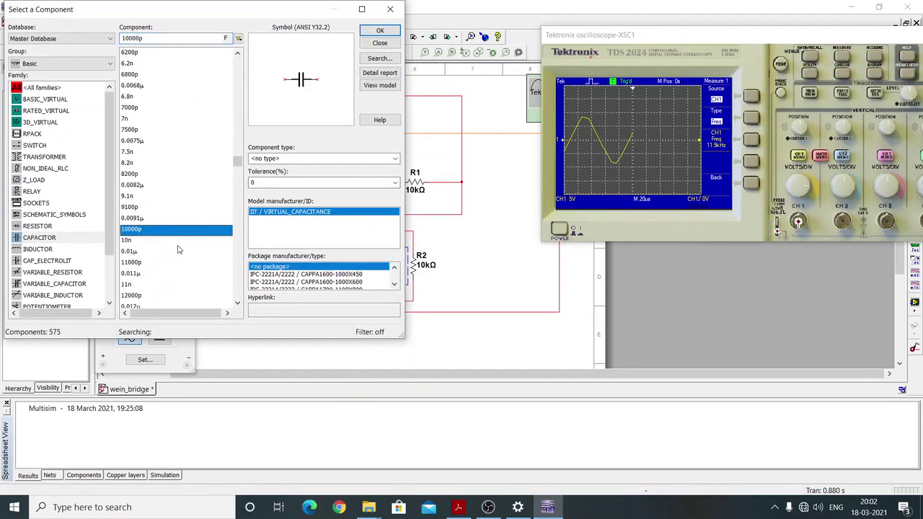
pyautogui.click(144, 252)
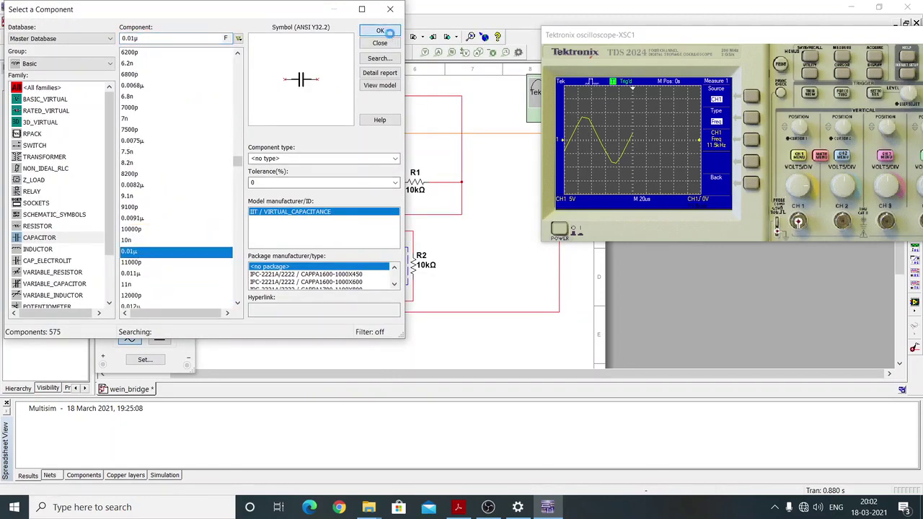
pyautogui.click(380, 30)
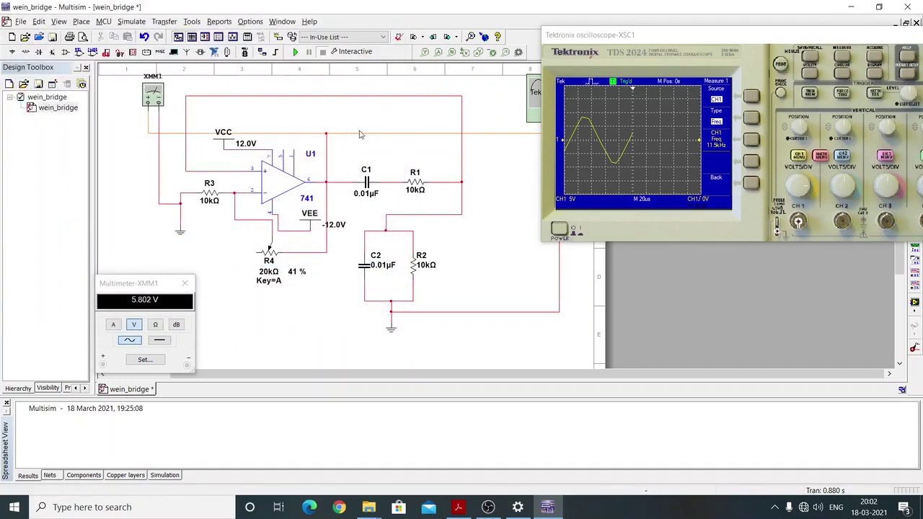
# Replace resistor R1 in the series RC branch with a 2.2k resistor
pyautogui.rightClick(406, 173)
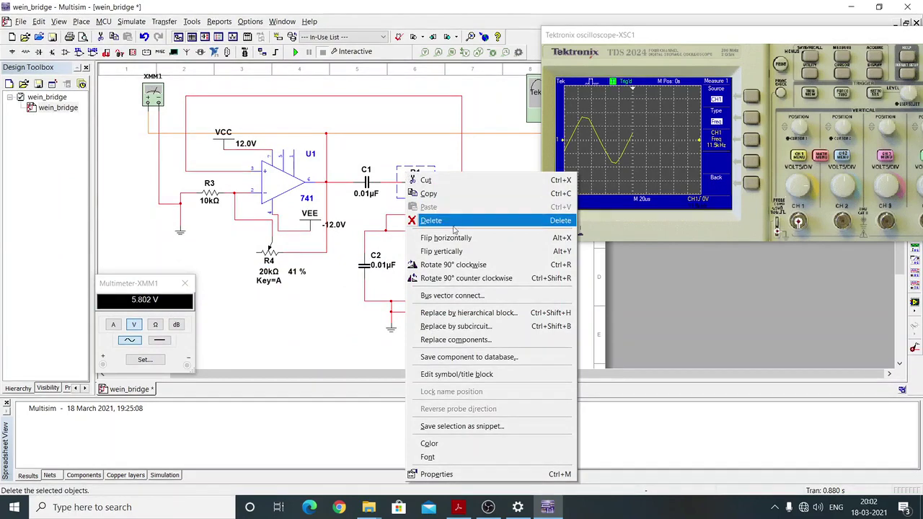
pyautogui.click(466, 340)
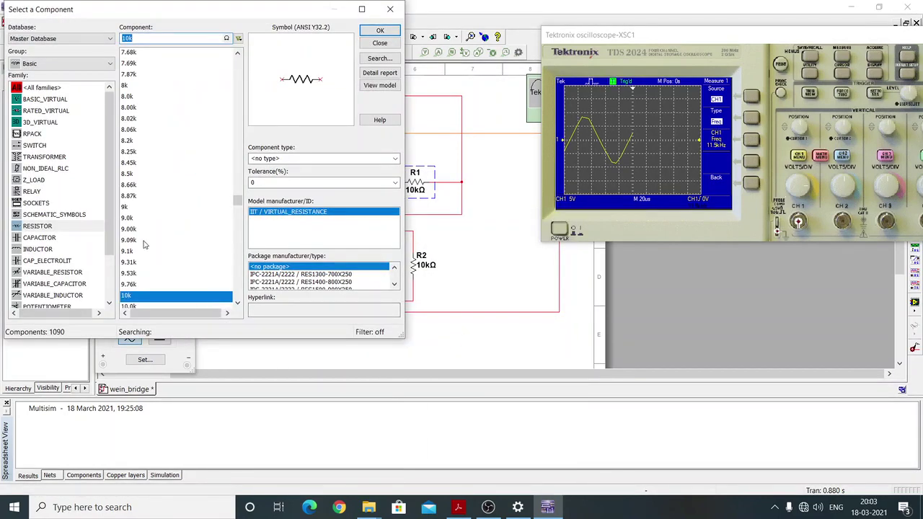
pyautogui.scroll(15, 142, 245)
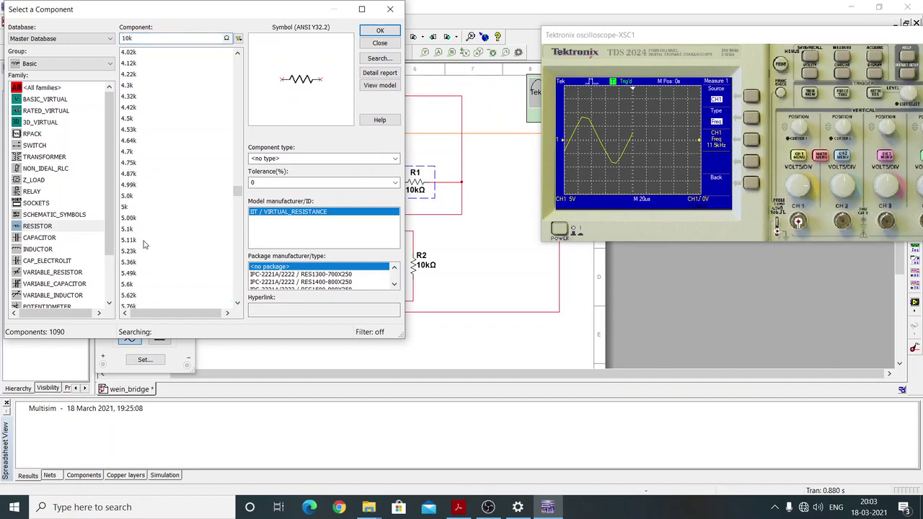
pyautogui.scroll(5, 144, 245)
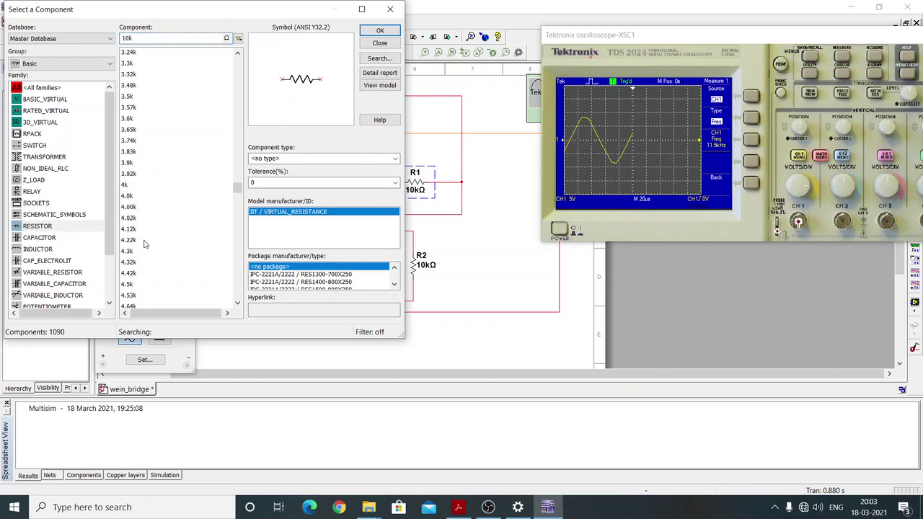
pyautogui.scroll(2, 144, 244)
pyautogui.scroll(3, 153, 175)
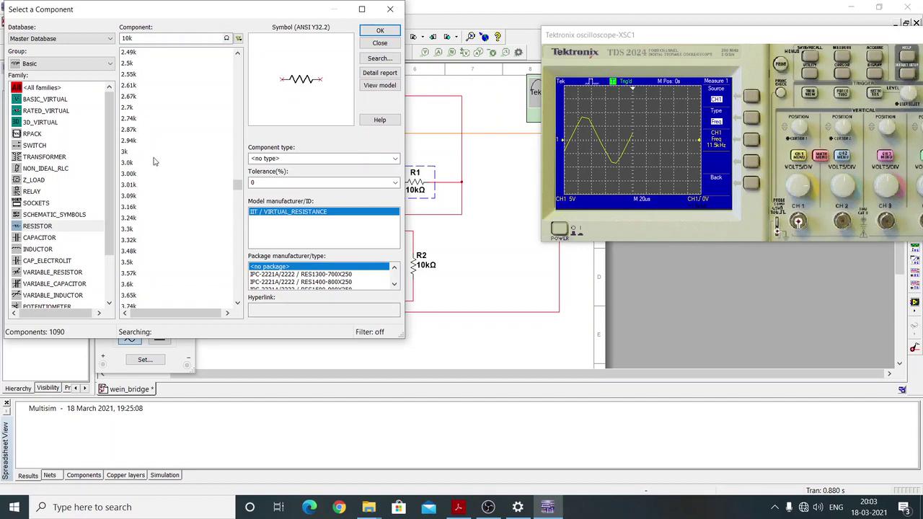
pyautogui.scroll(2, 142, 130)
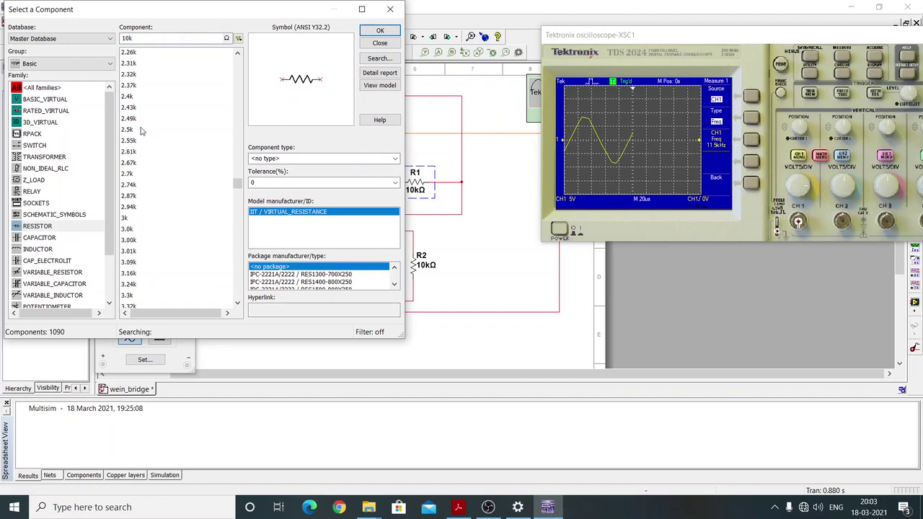
pyautogui.scroll(1, 127, 59)
pyautogui.click(128, 54)
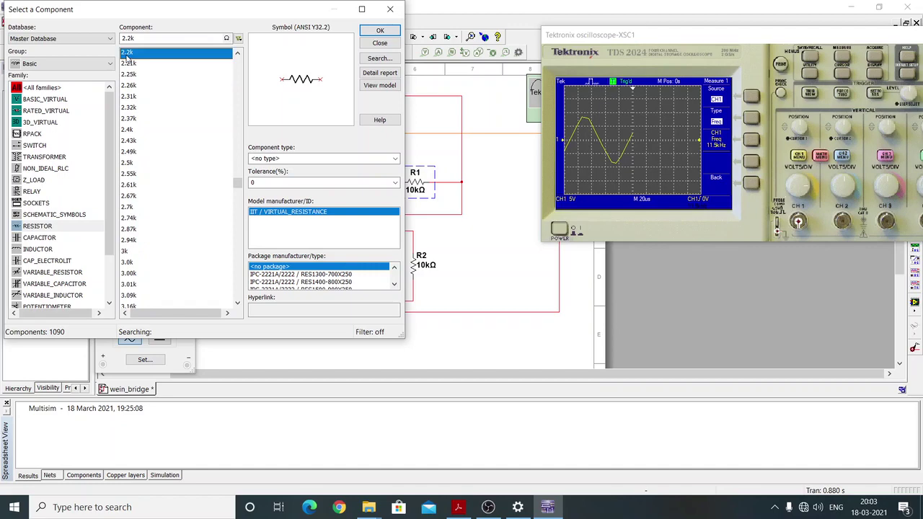
pyautogui.click(371, 32)
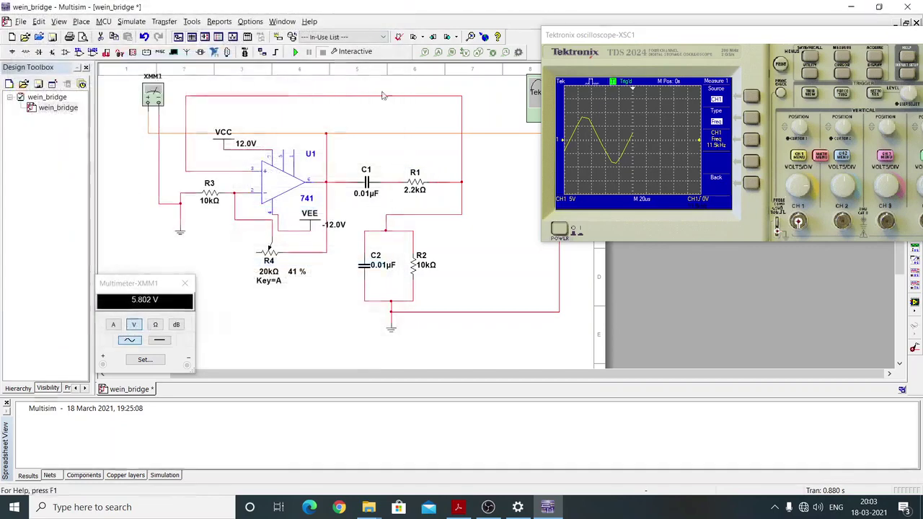
# Replace resistor R2 in the parallel RC branch with a 2.2k resistor
pyautogui.click(412, 265)
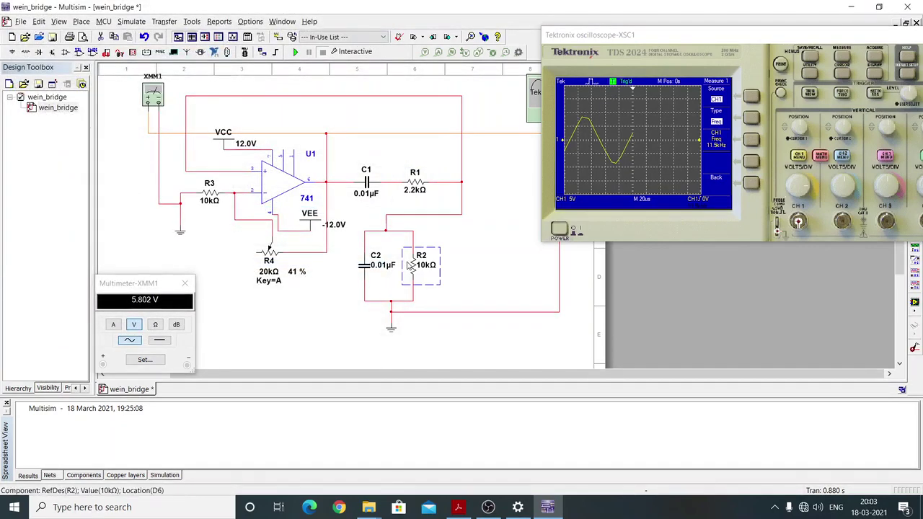
pyautogui.rightClick(409, 268)
pyautogui.click(443, 170)
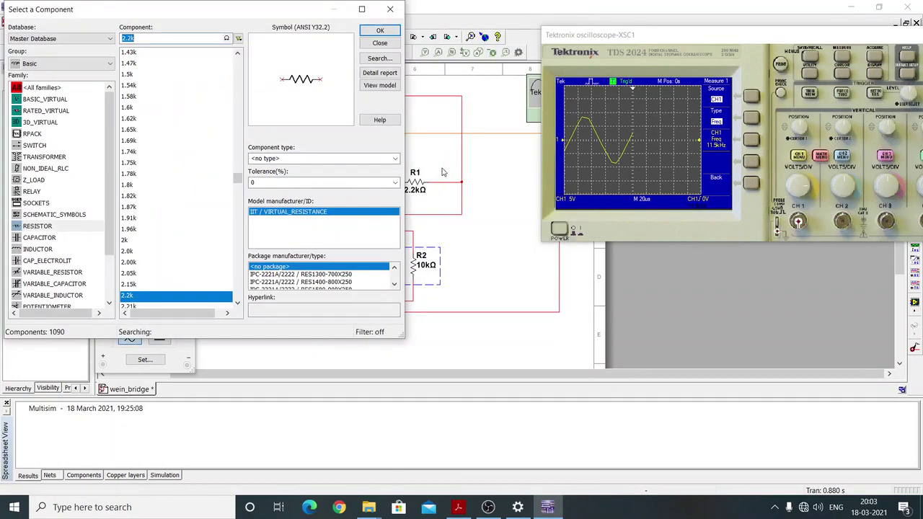
pyautogui.click(383, 31)
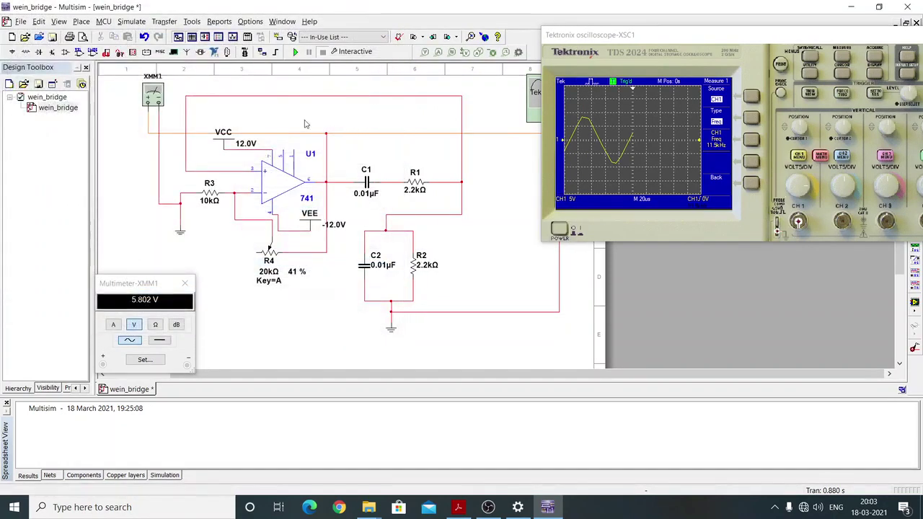
# Replace resistor R3 at the op-amp's inverting input with a 2.2k resistor
pyautogui.rightClick(199, 207)
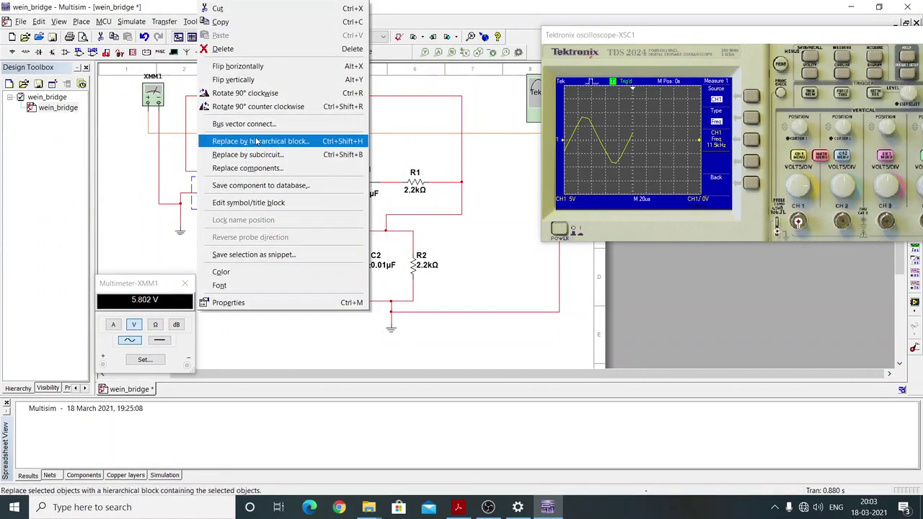
pyautogui.click(253, 168)
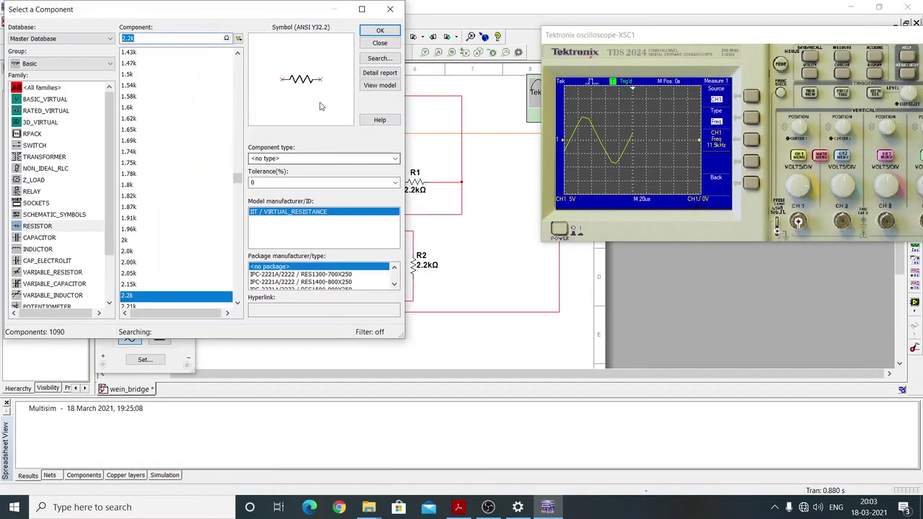
pyautogui.click(383, 29)
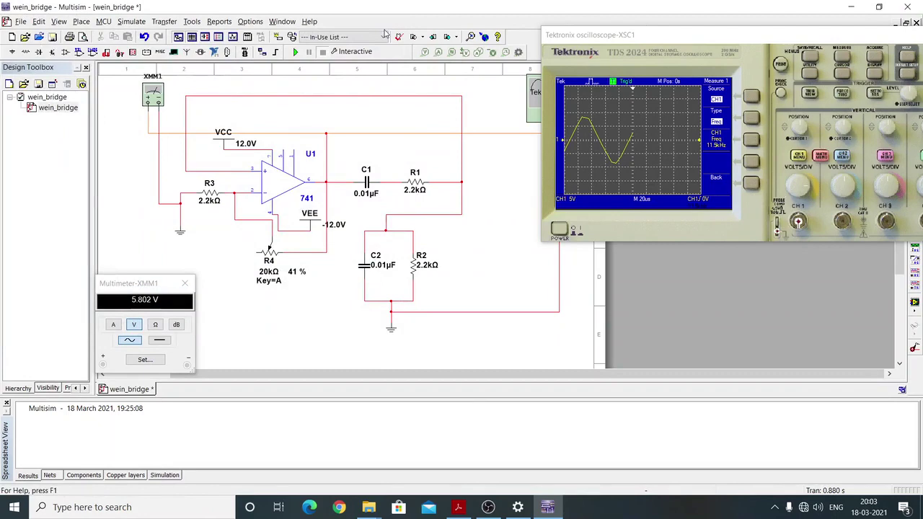
# Run the simulation with the 2.2kΩ resistors and adjust potentiometer R4 to 71 %
pyautogui.click(295, 52)
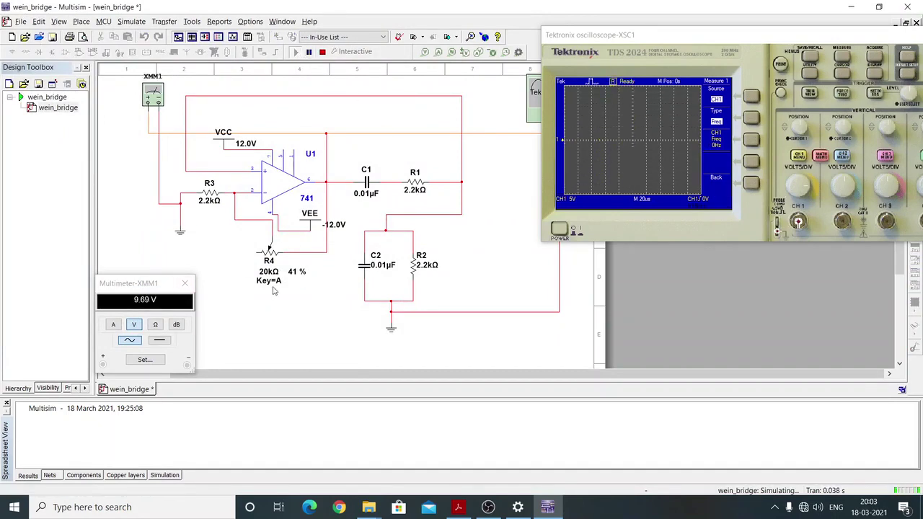
pyautogui.moveTo(304, 282)
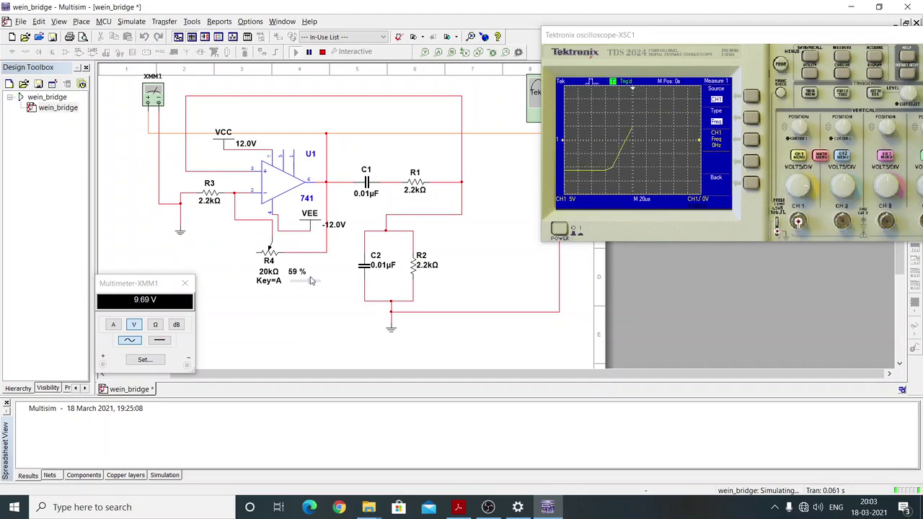
pyautogui.moveTo(312, 280)
pyautogui.mouseDown()
pyautogui.moveTo(321, 280)
pyautogui.moveTo(309, 277)
pyautogui.mouseUp()
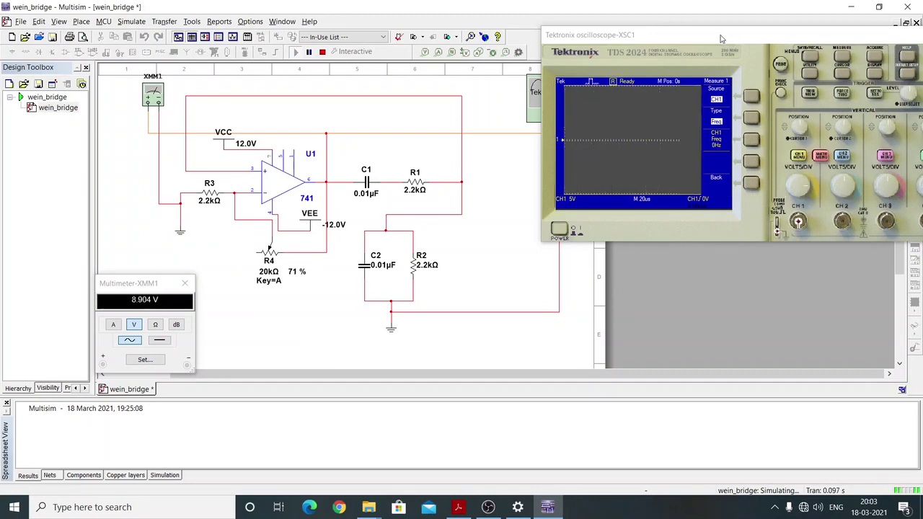
# Move the oscilloscope window to reach its horizontal scale control and set the time base to 100us
pyautogui.moveTo(720, 38); pyautogui.dragTo(618, 35)
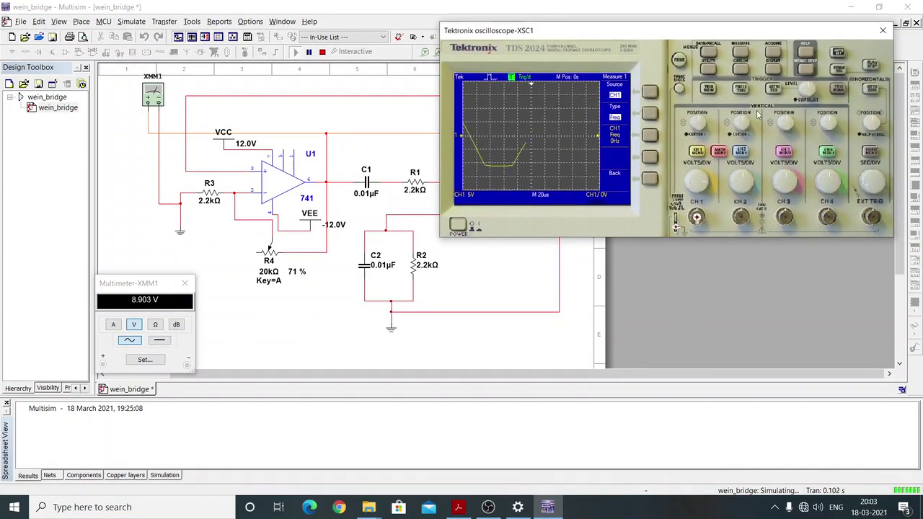
pyautogui.click(868, 187)
pyautogui.click(868, 186)
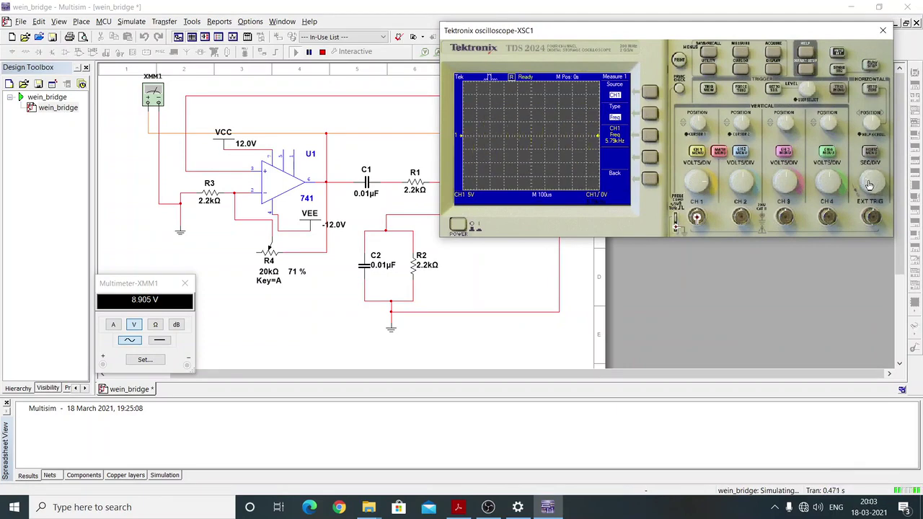
# Move the oscilloscope window further away from the circuit and set potentiometer R4 to 77 %
pyautogui.moveTo(739, 36); pyautogui.dragTo(769, 41)
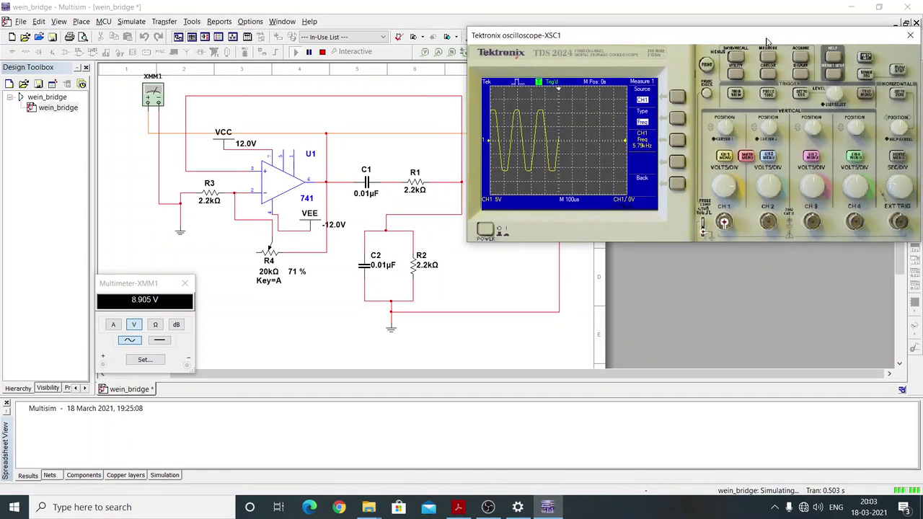
pyautogui.moveTo(301, 281)
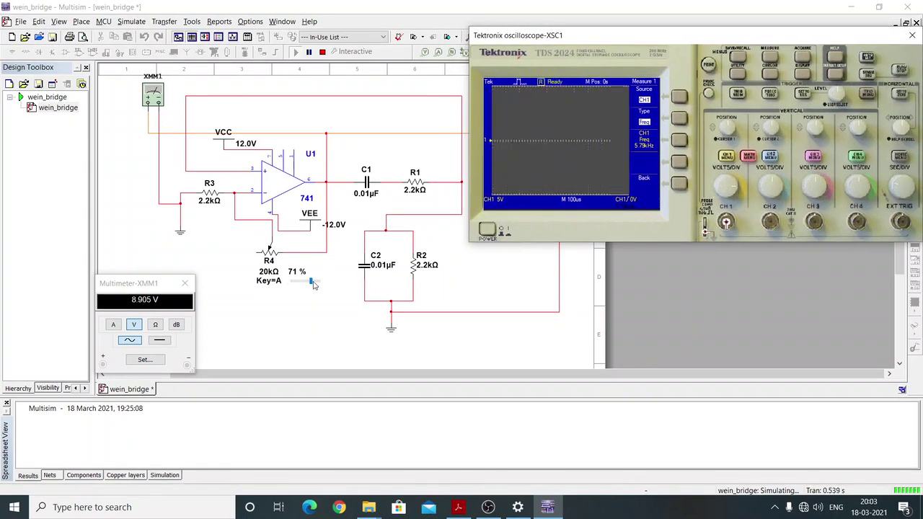
pyautogui.click(311, 283)
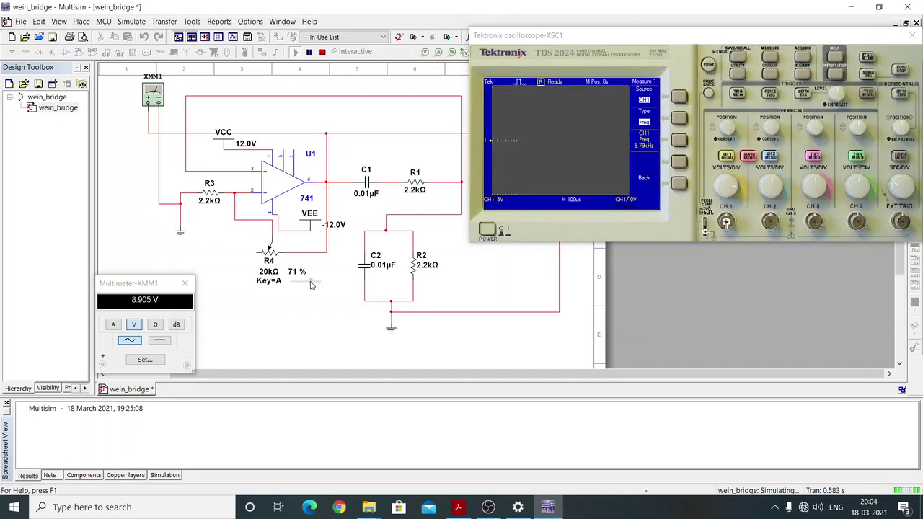
pyautogui.moveTo(310, 284); pyautogui.dragTo(312, 283)
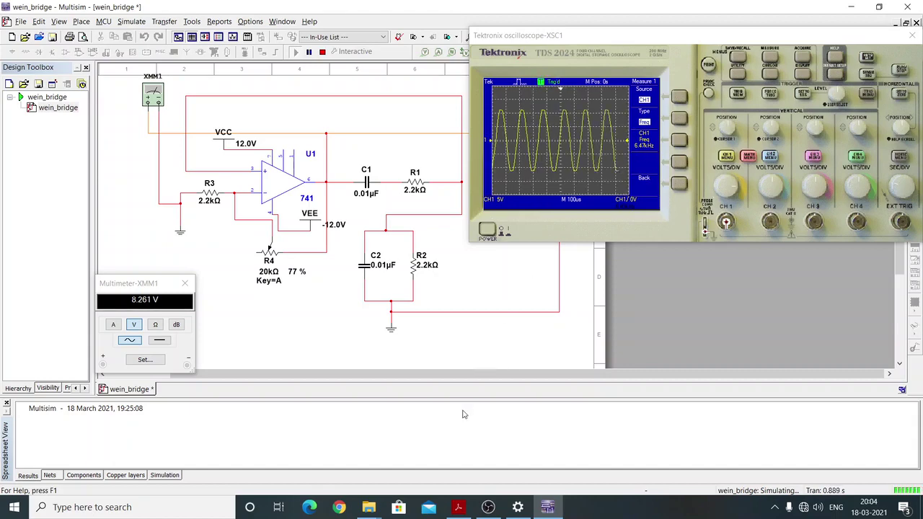
# Switch to the PDF in Adobe Reader to check the R and C combinations in the observations table, and return to Multisim
pyautogui.click(456, 508)
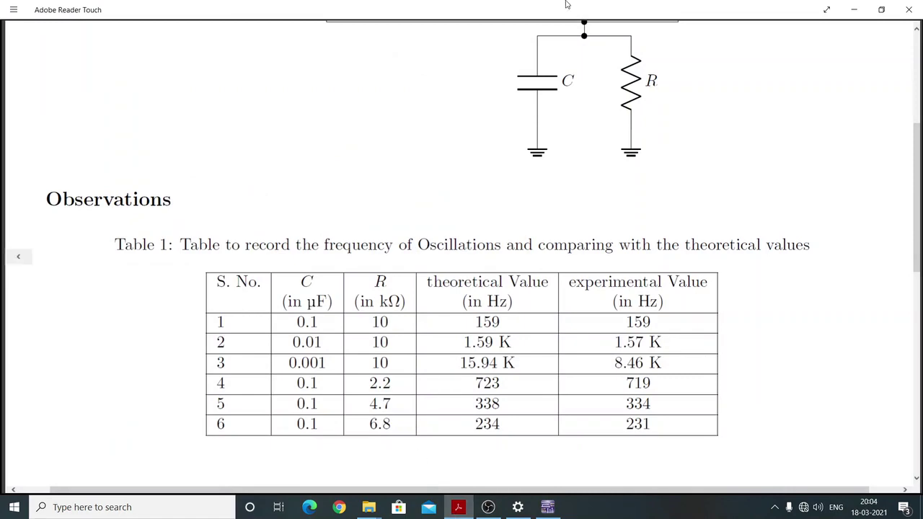
pyautogui.click(855, 8)
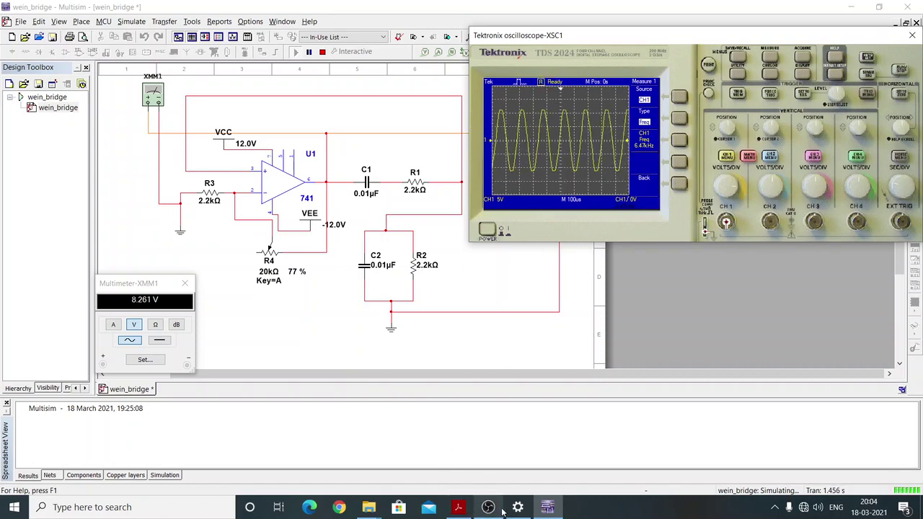
pyautogui.click(459, 507)
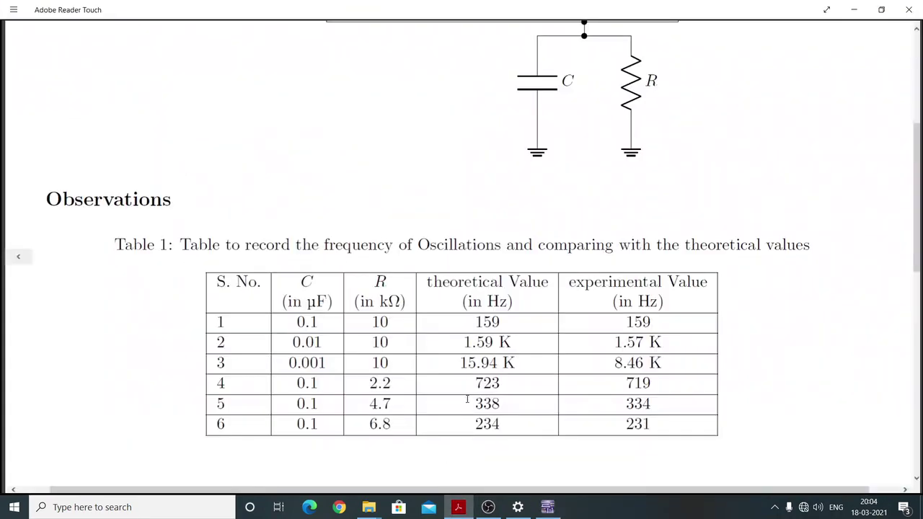
pyautogui.click(850, 8)
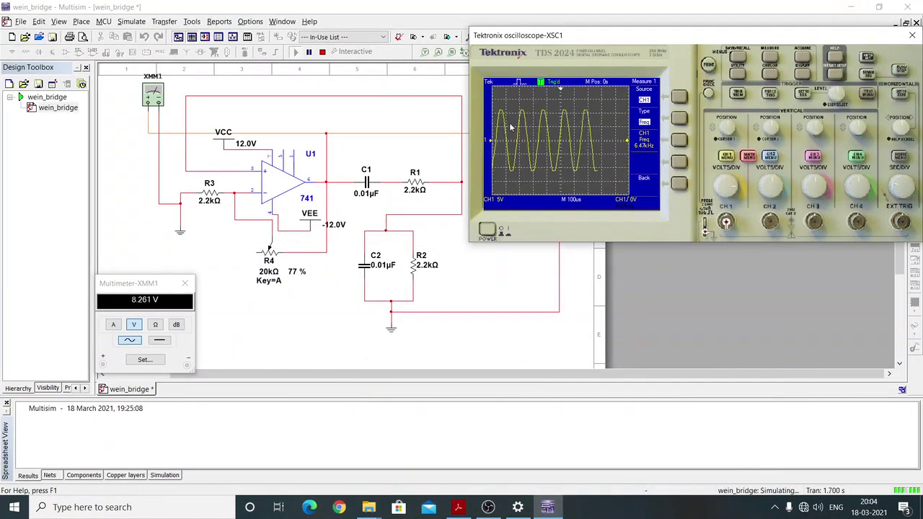
# Stop the simulation and replace capacitor C1 in the series RC branch with a 0.1µ capacitor
pyautogui.rightClick(358, 181)
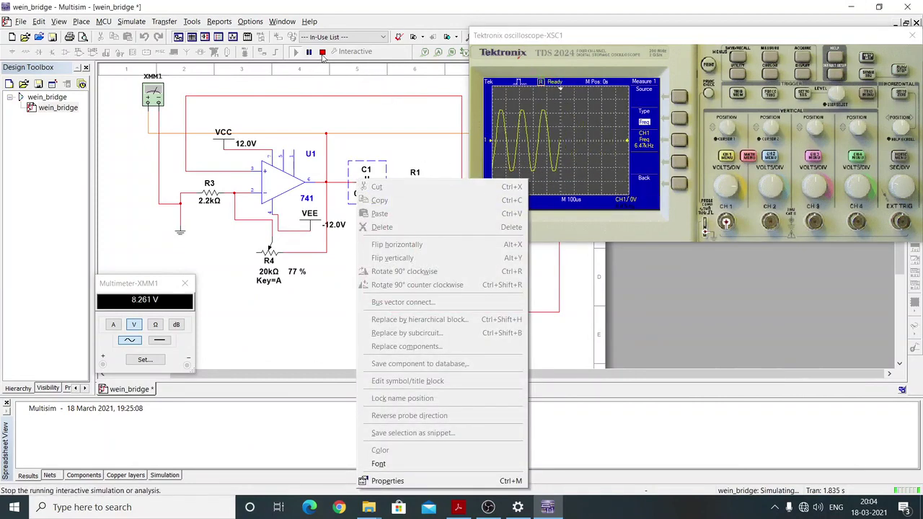
pyautogui.click(324, 58)
pyautogui.click(323, 54)
pyautogui.click(363, 170)
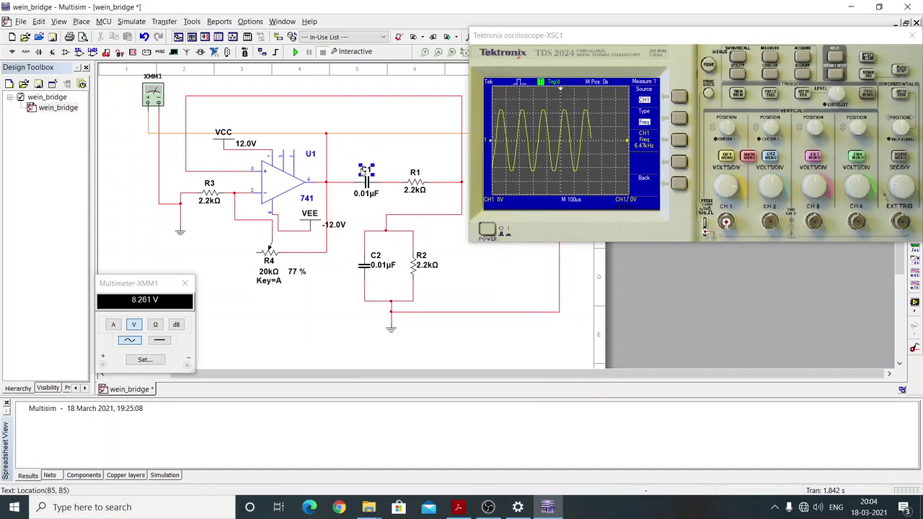
pyautogui.rightClick(353, 171)
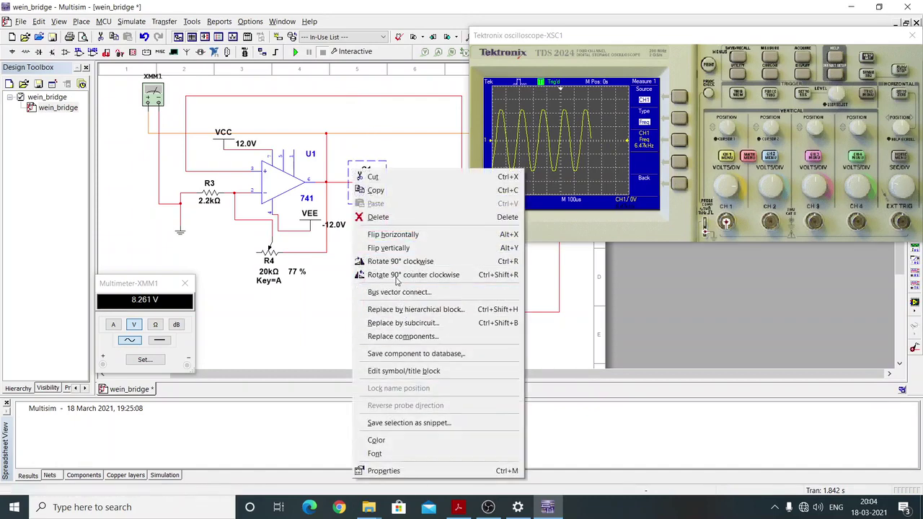
pyautogui.click(390, 337)
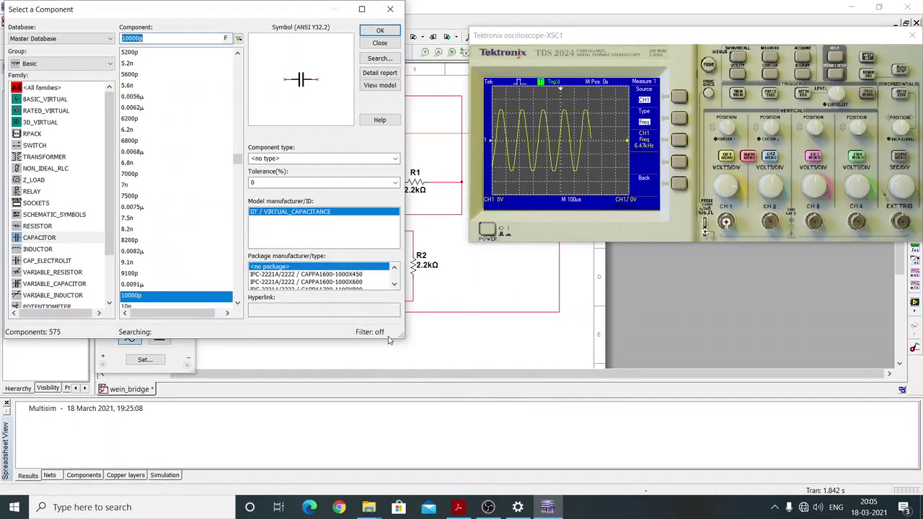
pyautogui.scroll(-15, 213, 202)
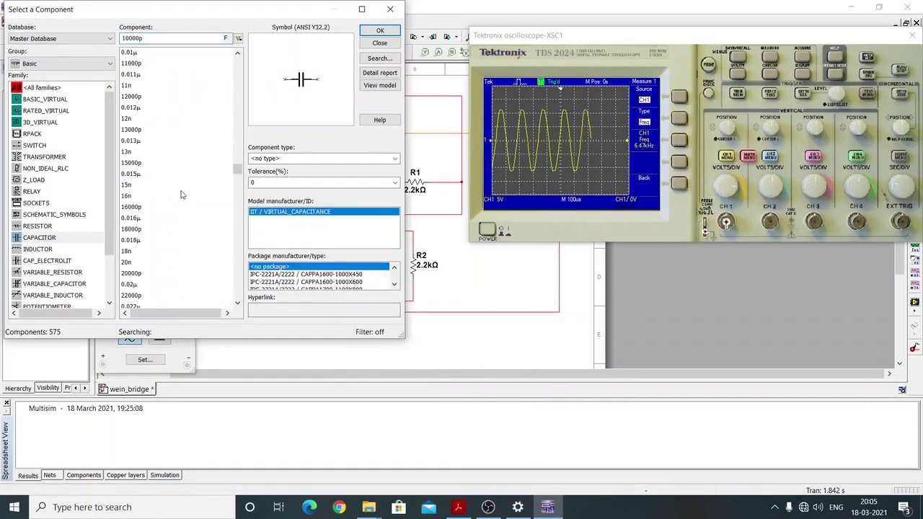
pyautogui.scroll(-4, 153, 208)
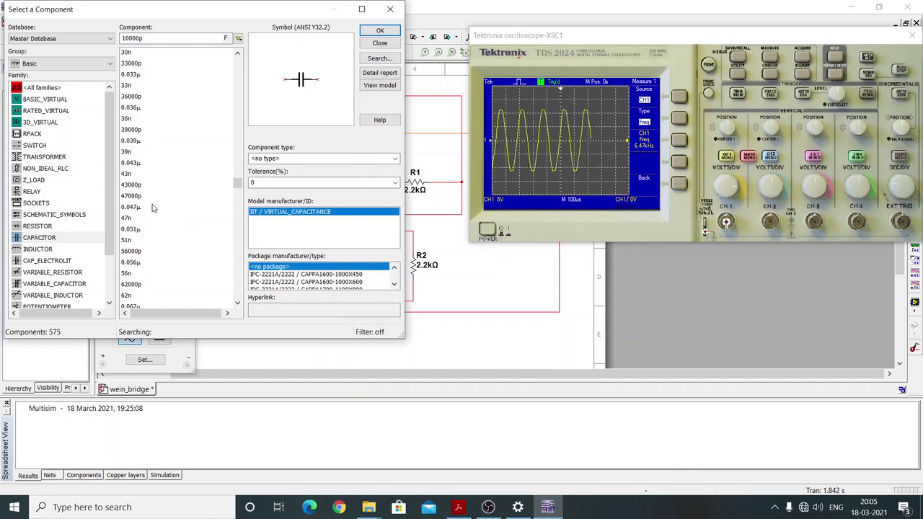
pyautogui.scroll(-4, 153, 208)
pyautogui.scroll(-7, 152, 208)
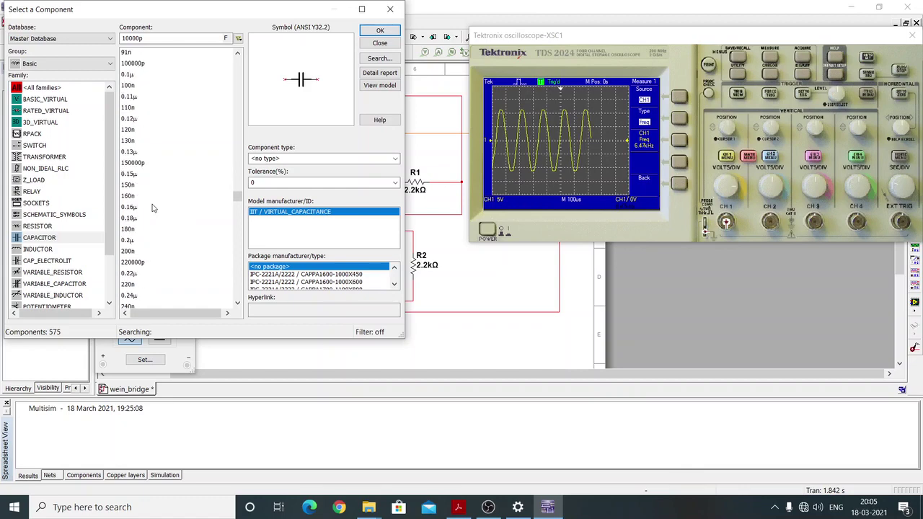
pyautogui.scroll(-3, 152, 207)
pyautogui.scroll(-4, 152, 208)
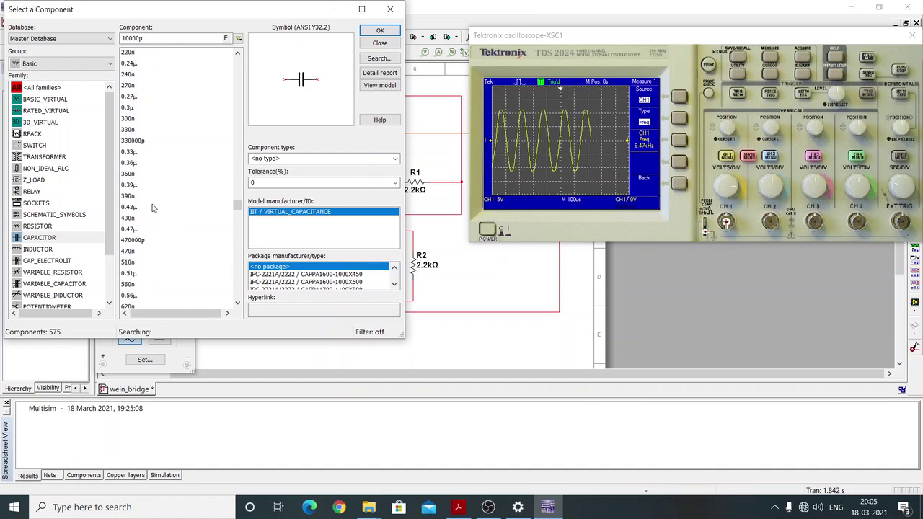
pyautogui.scroll(-10, 152, 207)
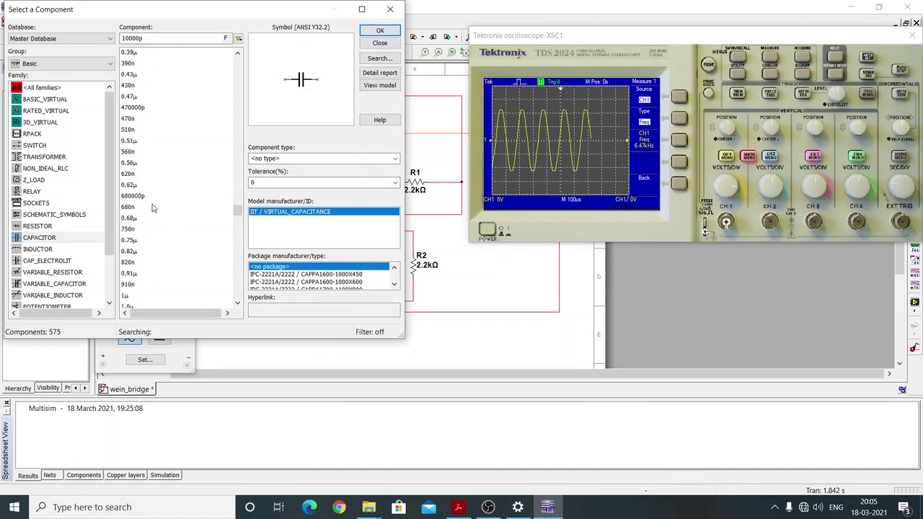
pyautogui.scroll(-1, 153, 208)
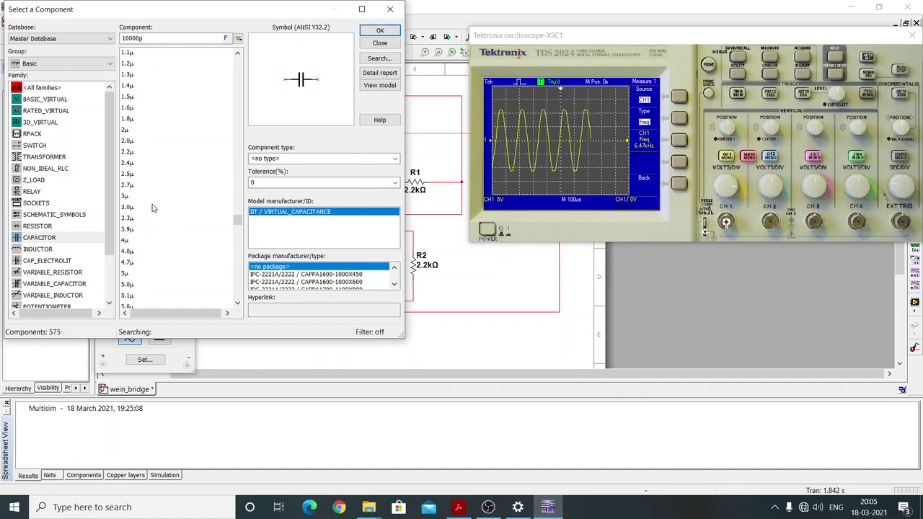
pyautogui.scroll(10, 153, 207)
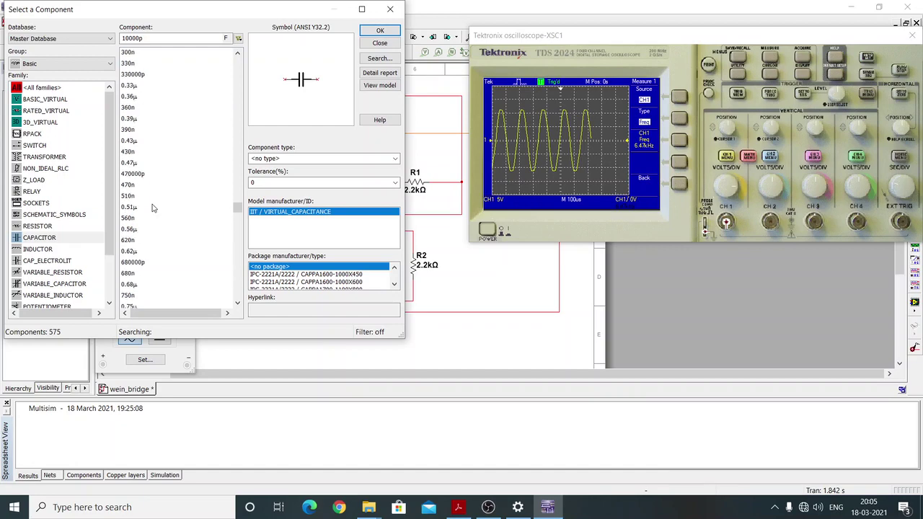
pyautogui.scroll(9, 152, 208)
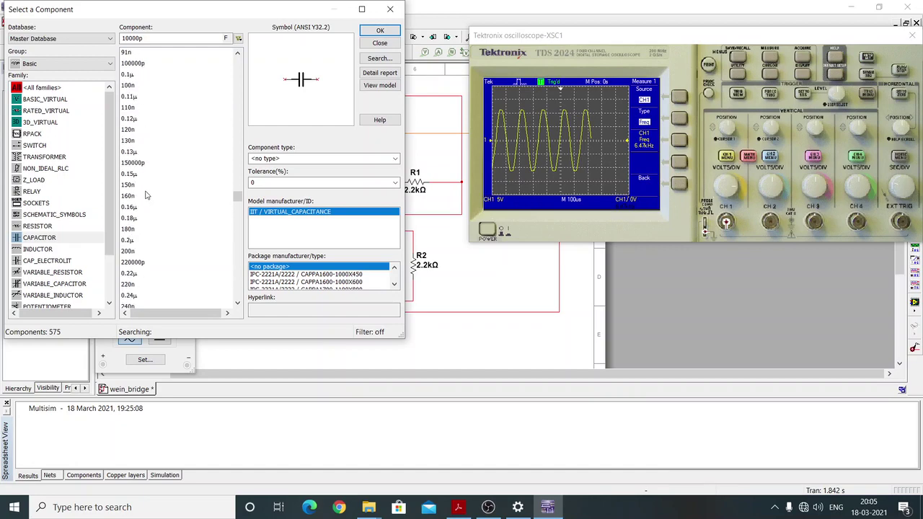
pyautogui.scroll(3, 144, 194)
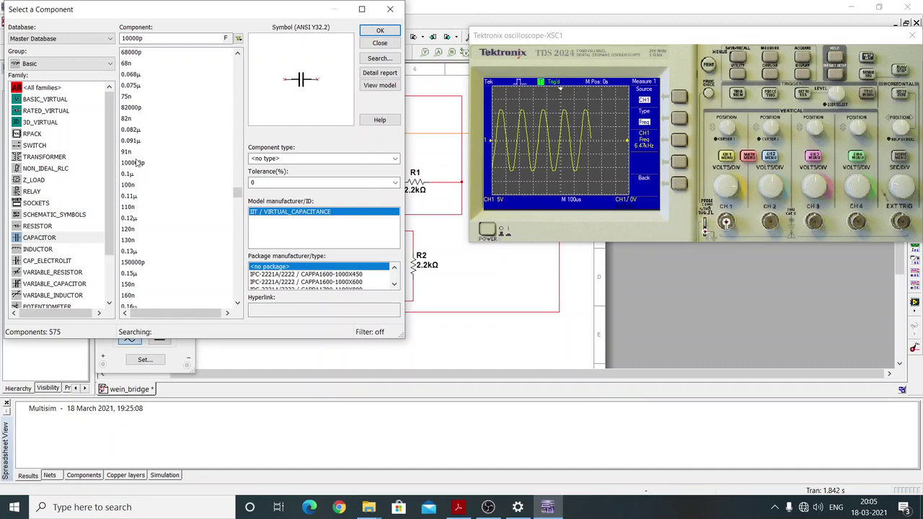
pyautogui.click(128, 174)
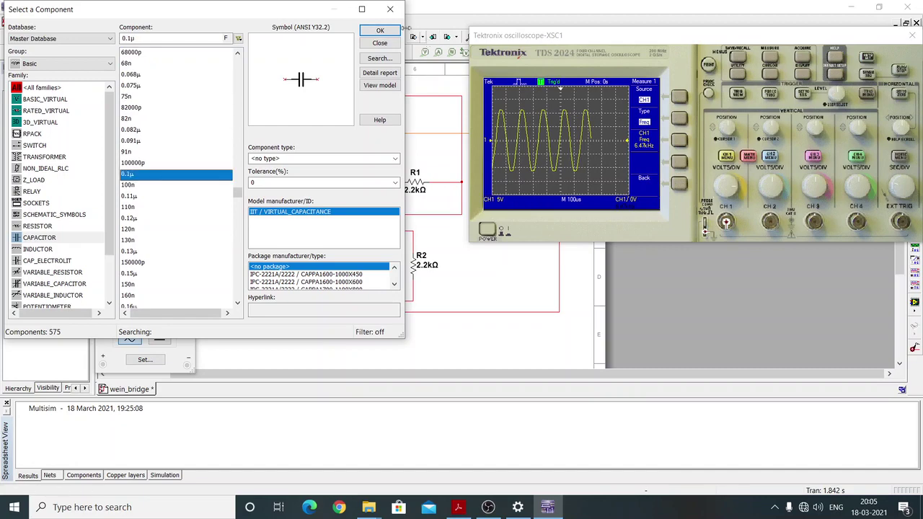
pyautogui.click(380, 31)
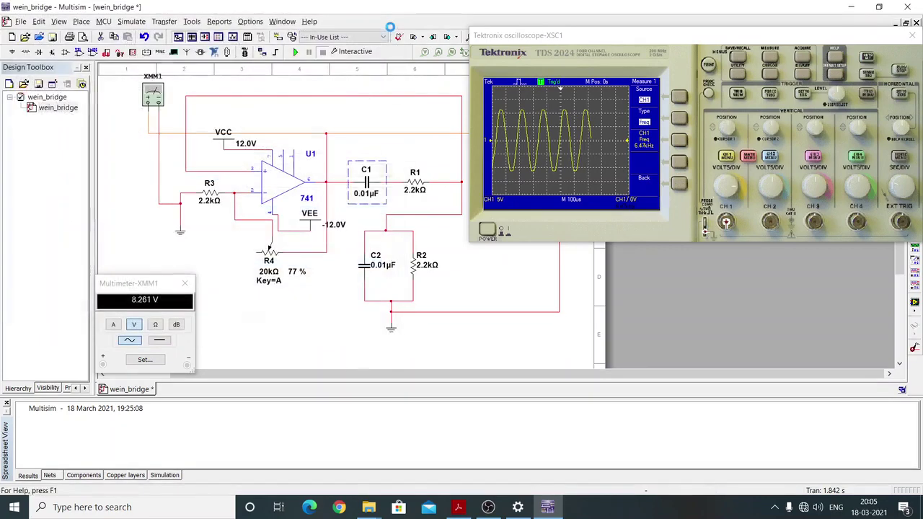
# Replace capacitor C2 in the parallel RC branch with a 0.1µ capacitor
pyautogui.click(375, 276)
pyautogui.rightClick(355, 258)
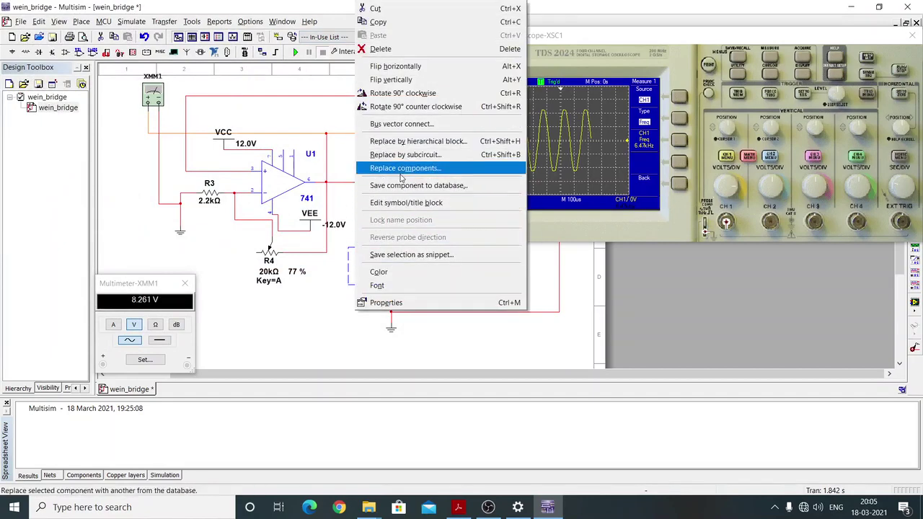
pyautogui.click(401, 176)
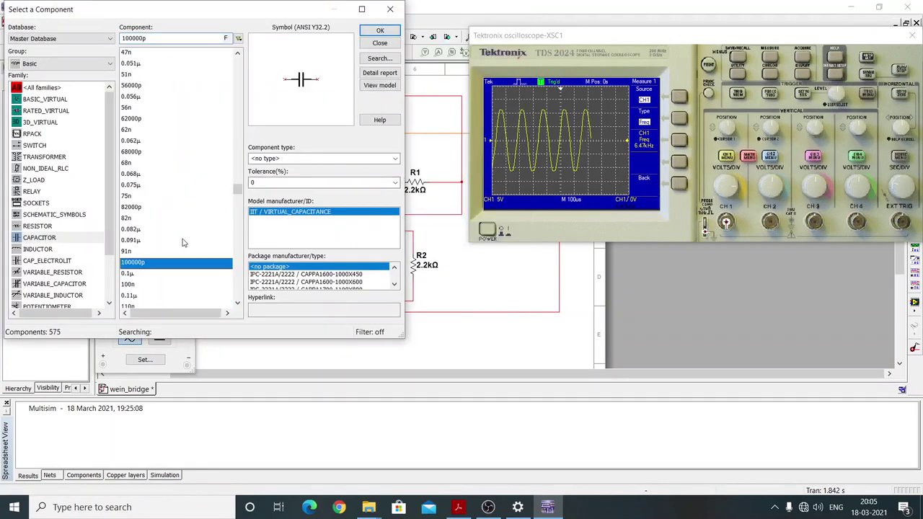
pyautogui.click(144, 274)
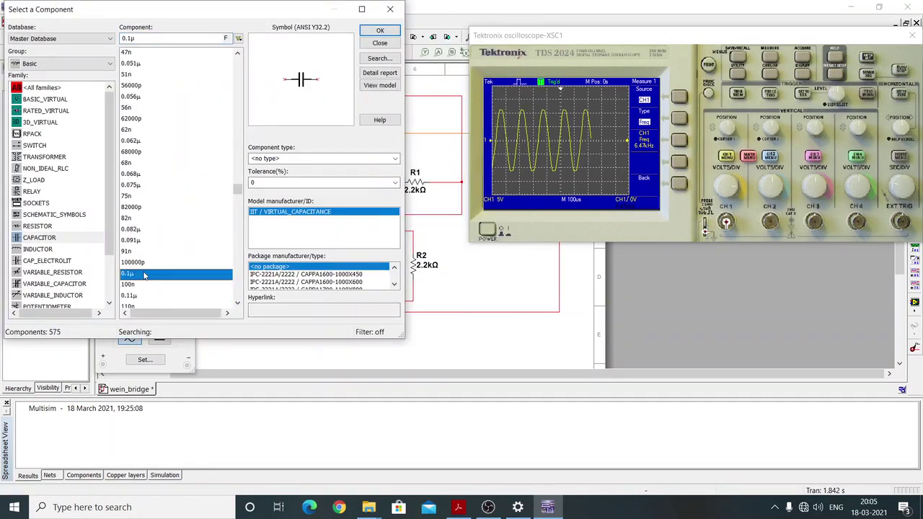
pyautogui.click(380, 31)
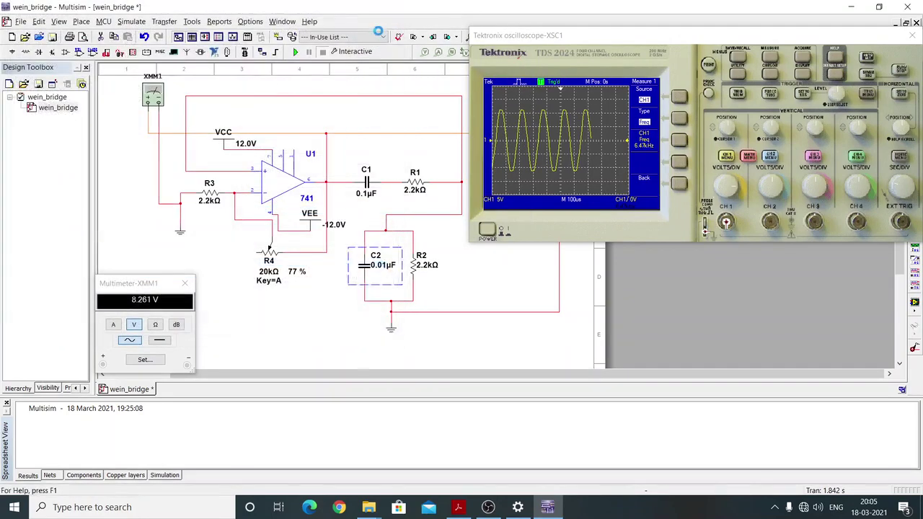
# Run the simulation with the 0.1µF capacitors and adjust potentiometer R4 to 75 %
pyautogui.click(295, 51)
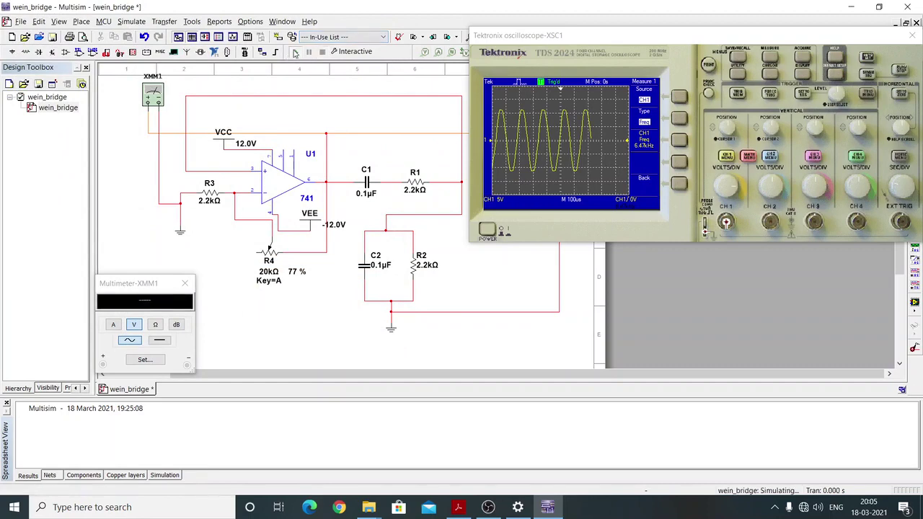
pyautogui.moveTo(313, 283)
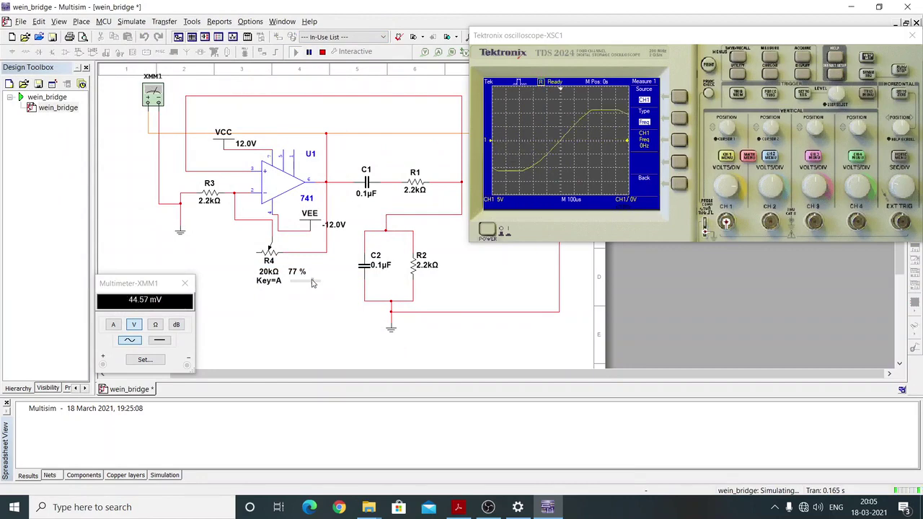
pyautogui.moveTo(312, 283); pyautogui.dragTo(311, 283)
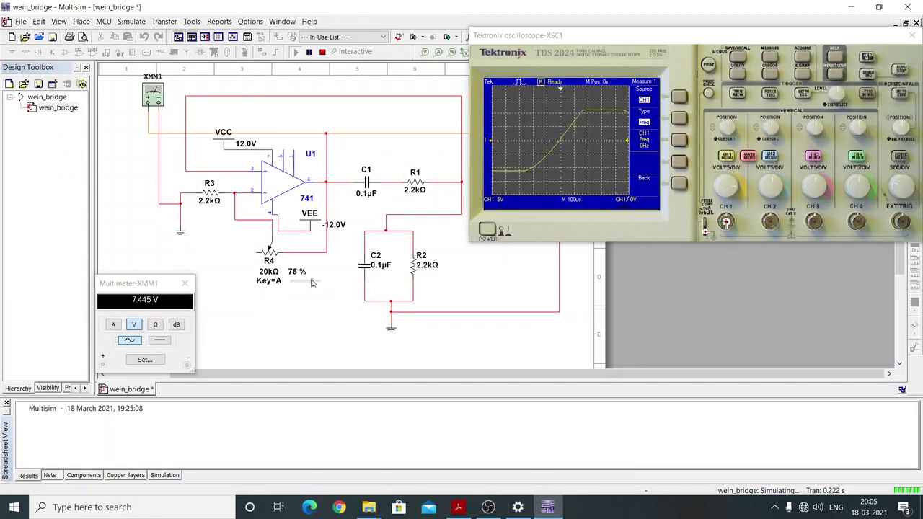
# Set the oscilloscope time base to 1ms and adjust potentiometer R4 to 77 %
pyautogui.click(900, 188)
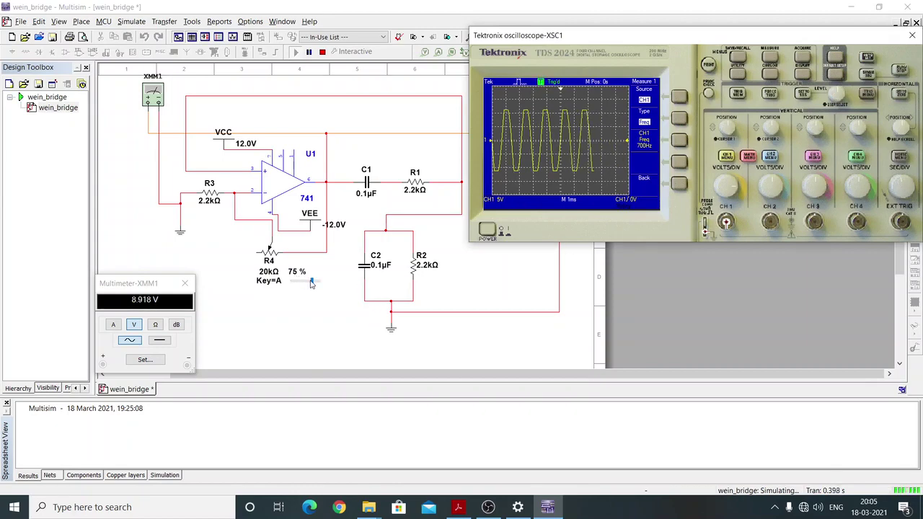
pyautogui.click(312, 284)
pyautogui.moveTo(312, 283); pyautogui.dragTo(311, 284)
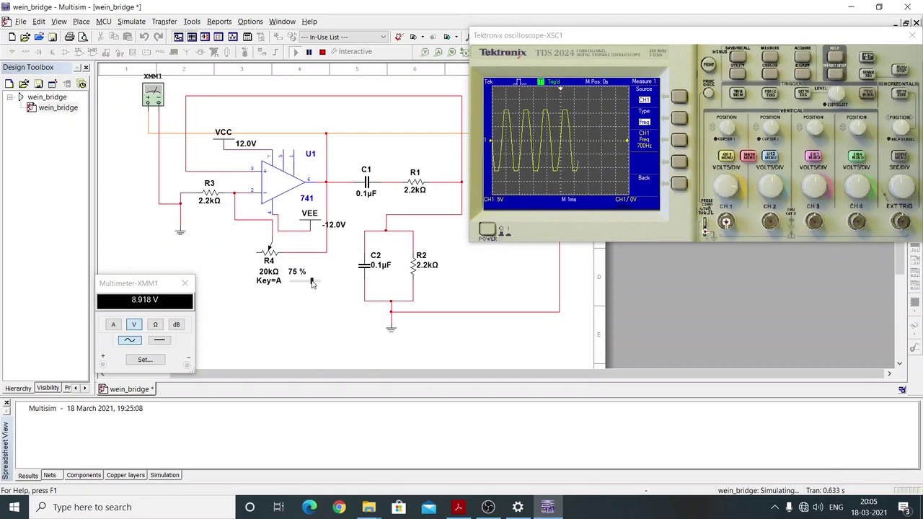
pyautogui.moveTo(311, 284); pyautogui.dragTo(312, 284)
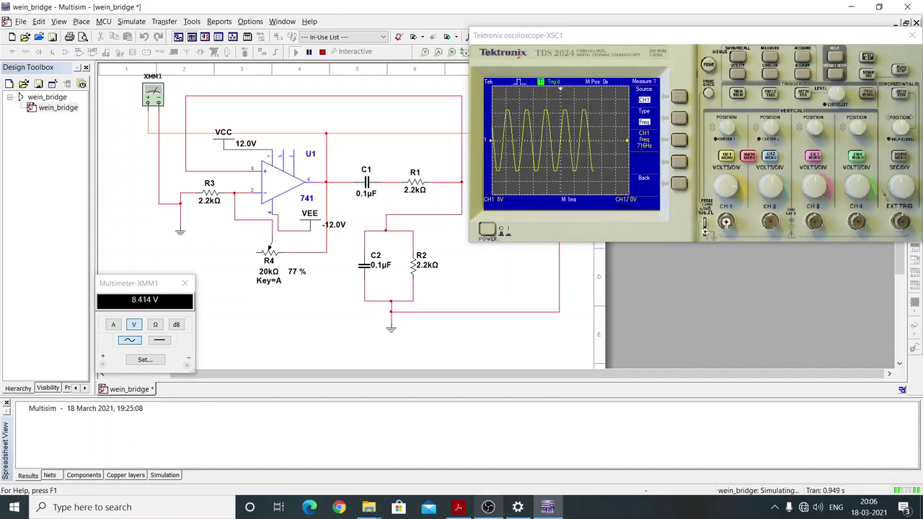
# Compare the measured frequency with the 0.1 µF, 2.2 kΩ row of the observations table in Adobe Reader, and return to Multisim
pyautogui.click(457, 508)
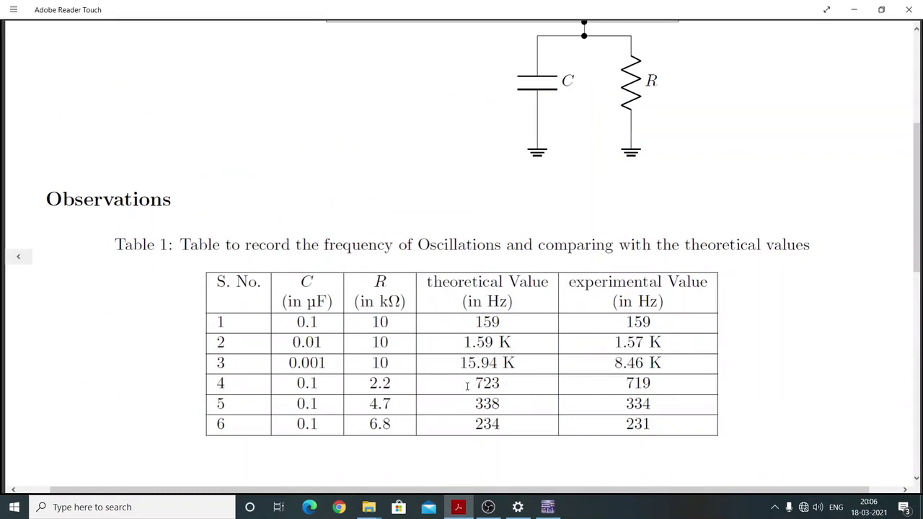
pyautogui.click(853, 9)
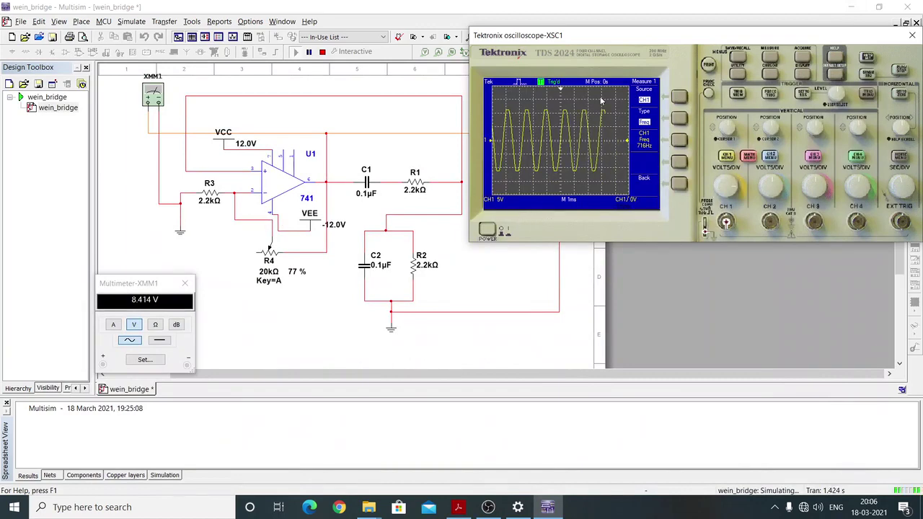
# Stop the simulation and replace resistor R1 in the series RC branch with a 4.7k resistor
pyautogui.click(323, 55)
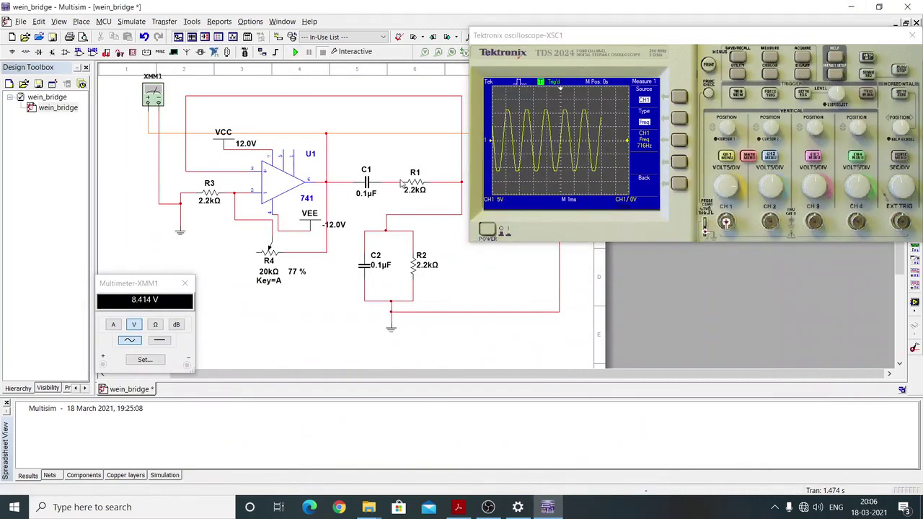
pyautogui.rightClick(403, 181)
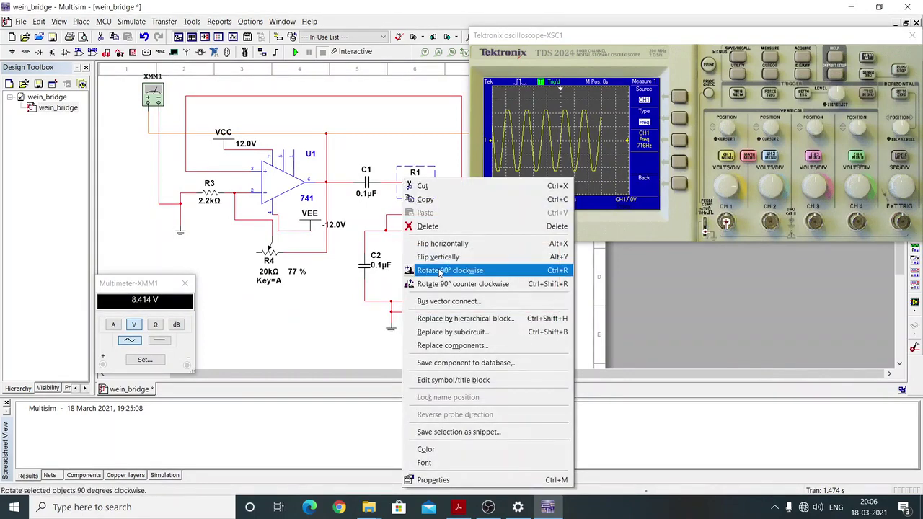
pyautogui.click(442, 345)
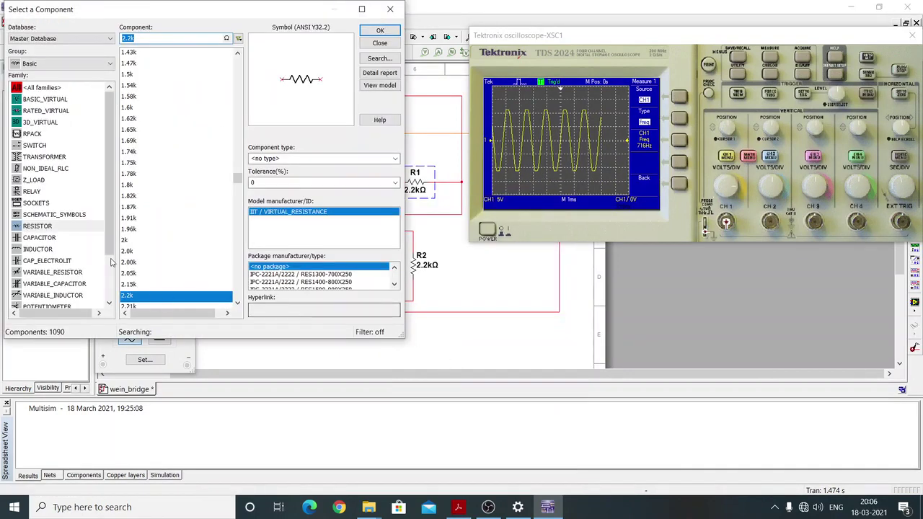
pyautogui.scroll(-5, 137, 258)
pyautogui.scroll(-5, 136, 258)
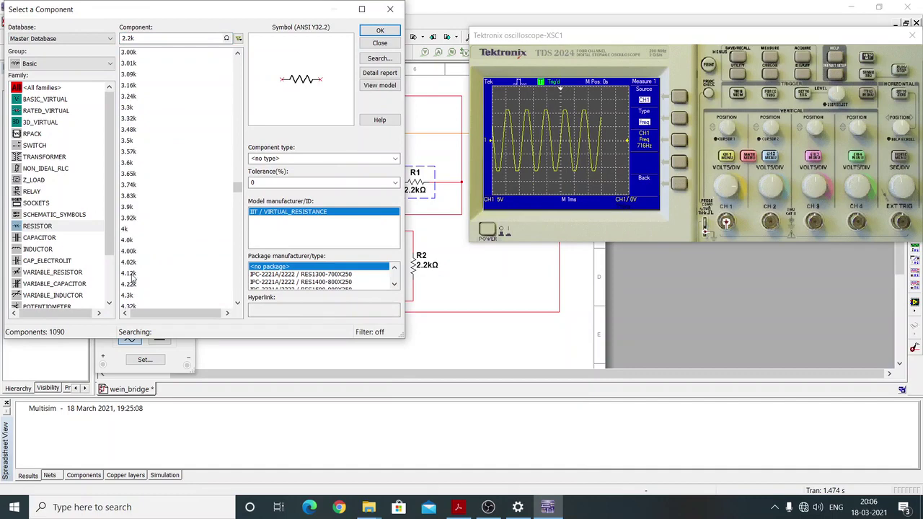
pyautogui.scroll(-2, 131, 296)
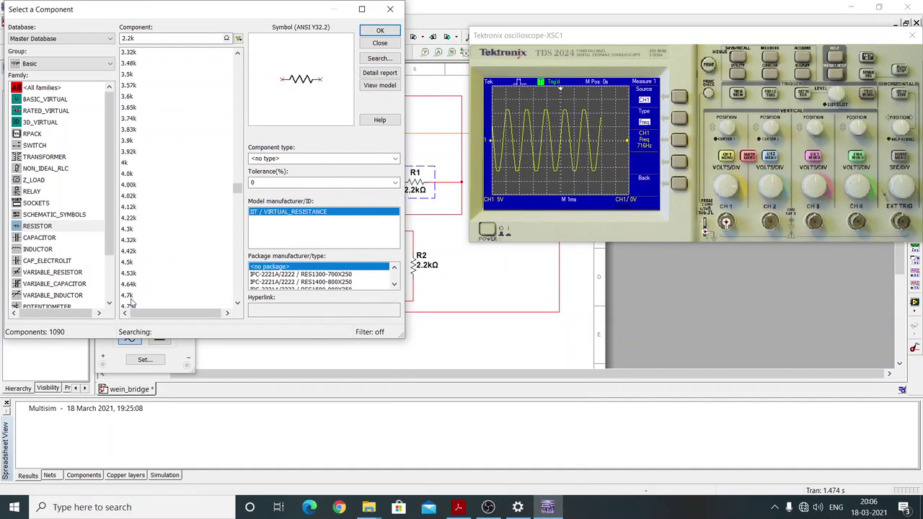
pyautogui.click(130, 297)
pyautogui.click(380, 30)
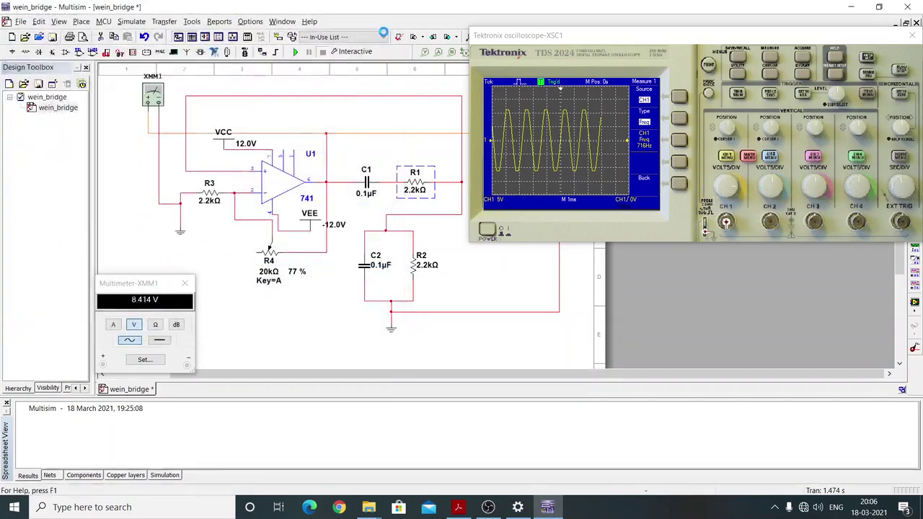
# Replace resistor R2 in the parallel RC branch and resistor R3 at the op-amp's inverting input with 4.7k resistors
pyautogui.rightClick(421, 278)
pyautogui.click(454, 170)
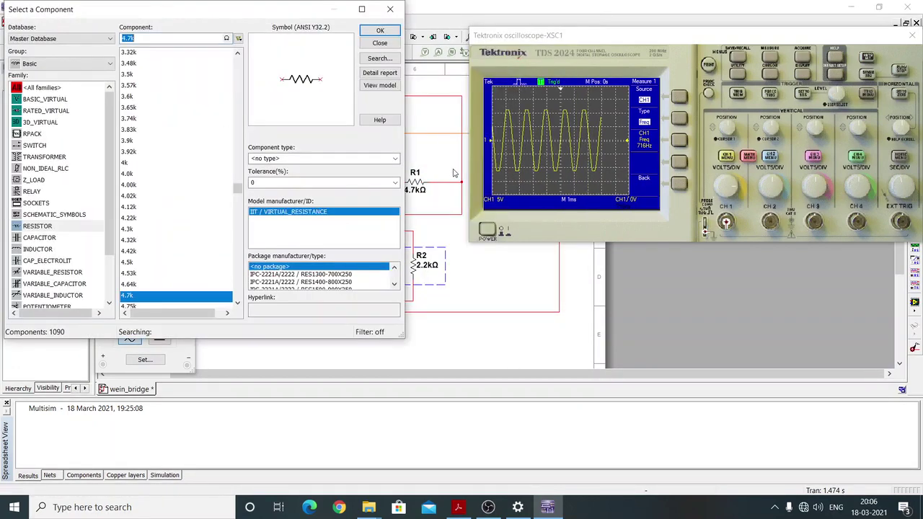
pyautogui.click(380, 31)
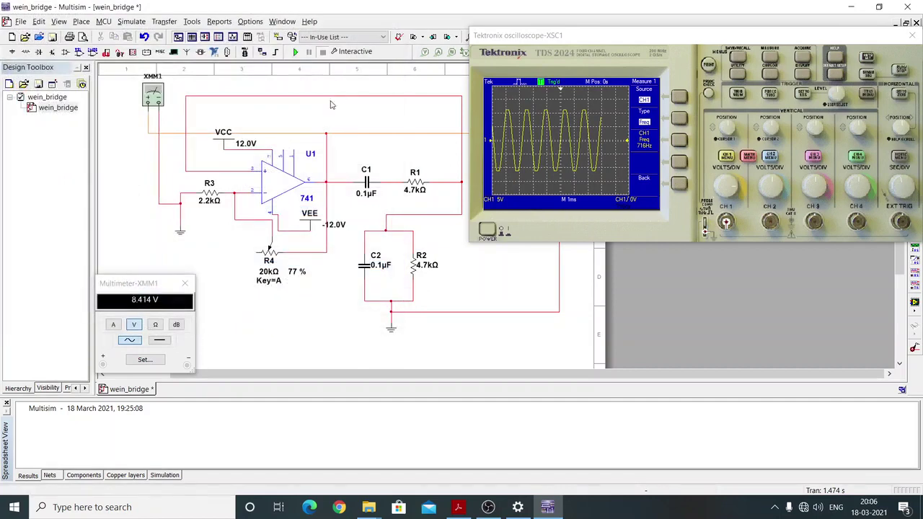
pyautogui.rightClick(217, 205)
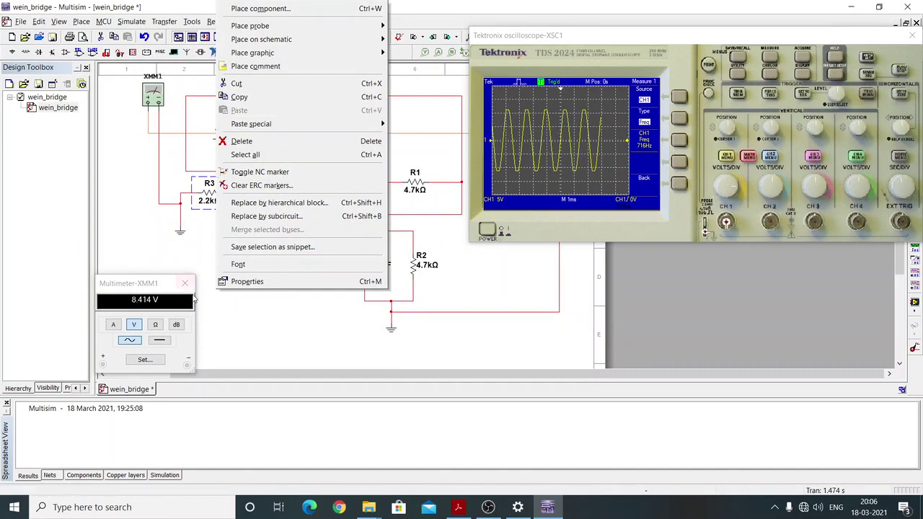
pyautogui.click(204, 239)
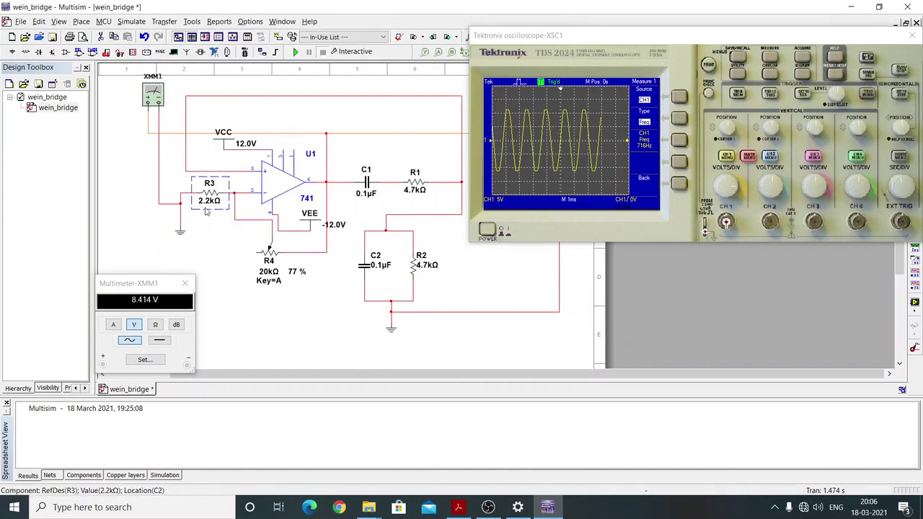
pyautogui.rightClick(206, 210)
pyautogui.click(315, 168)
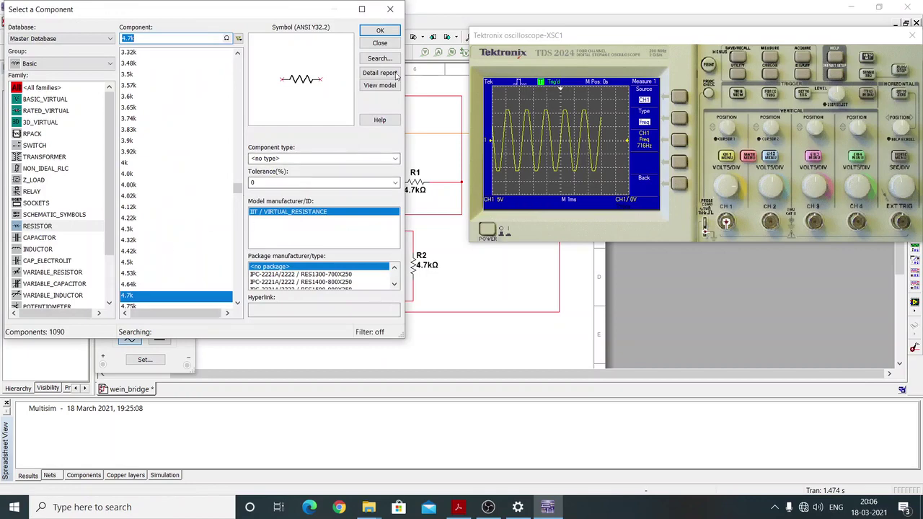
pyautogui.click(386, 33)
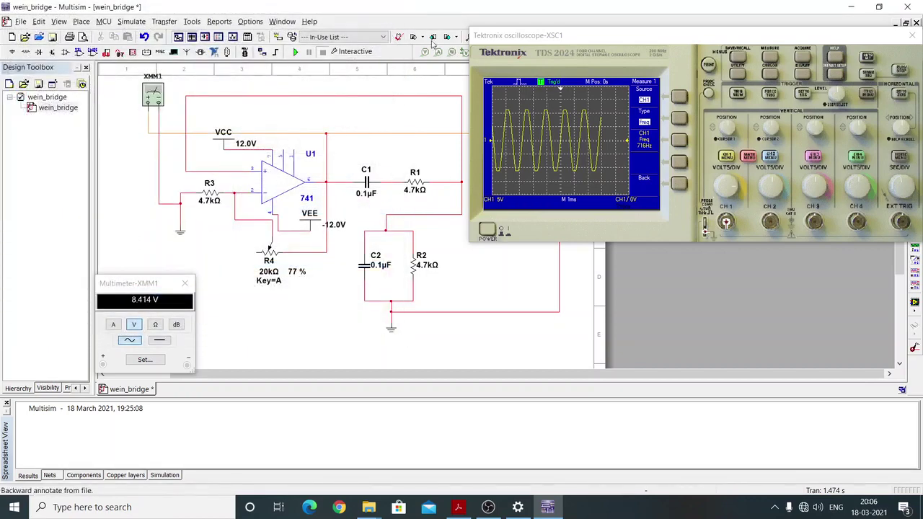
# Run the simulation with the 4.7 kΩ resistors and adjust potentiometer R4 to 52 %
pyautogui.click(296, 51)
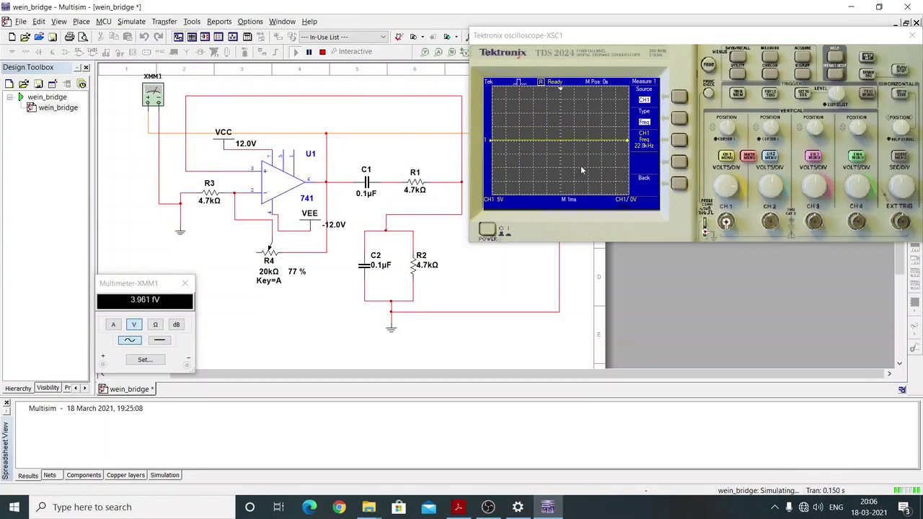
pyautogui.moveTo(310, 281)
pyautogui.moveTo(311, 284); pyautogui.dragTo(306, 283)
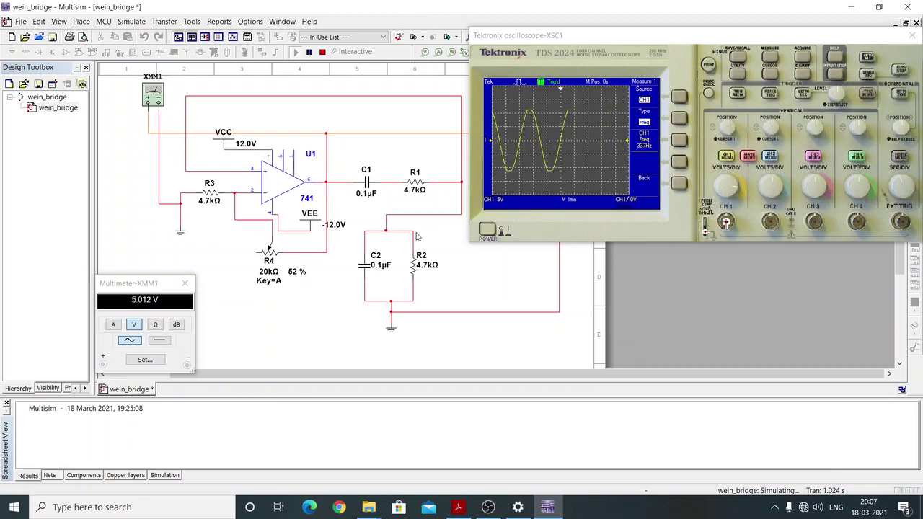
pyautogui.moveTo(306, 285)
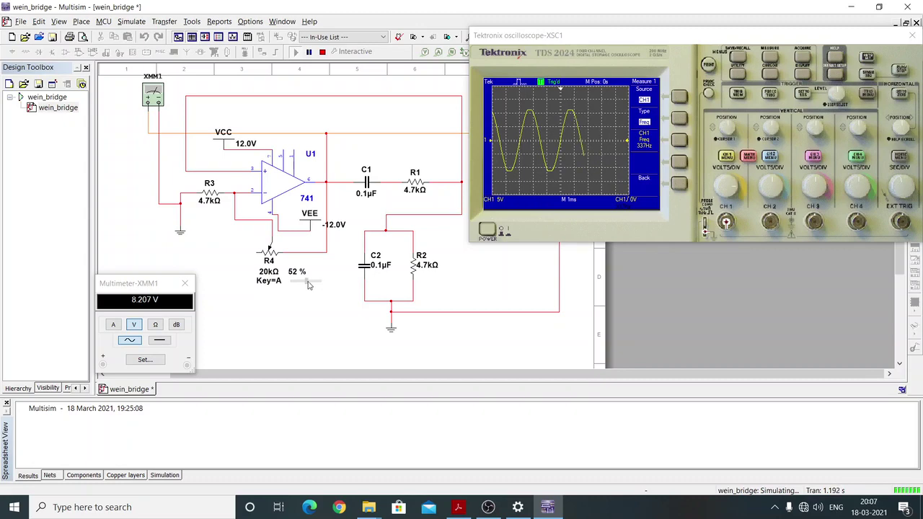
pyautogui.moveTo(307, 285); pyautogui.dragTo(307, 285)
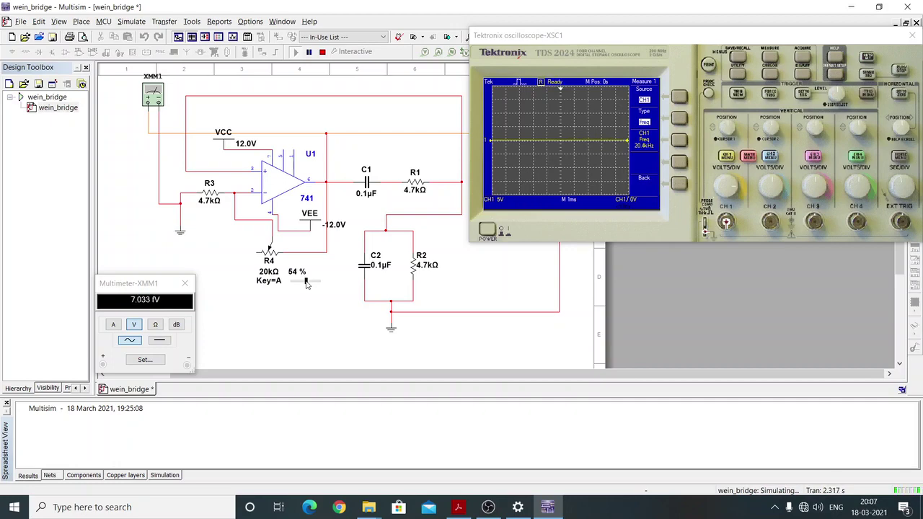
pyautogui.moveTo(306, 284); pyautogui.dragTo(304, 283)
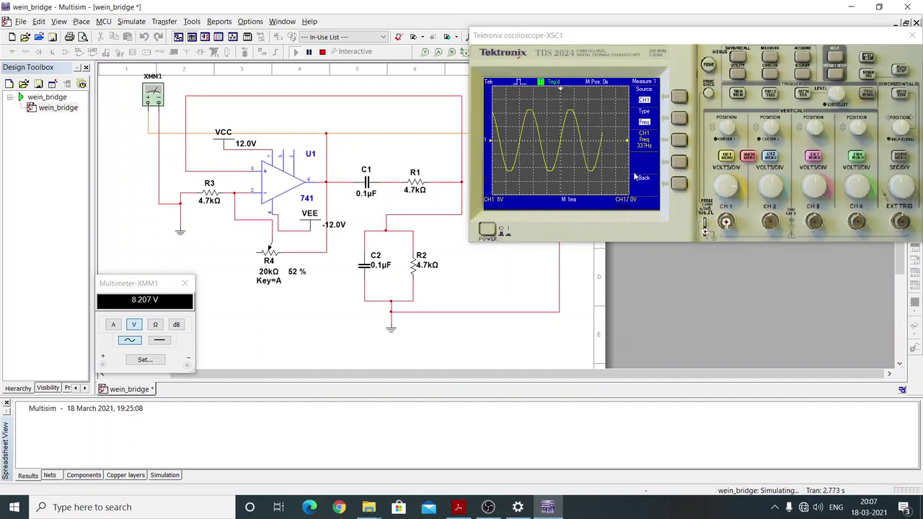
# Compare the measured frequency with the 0.1 µF, 4.7 kΩ row of the observations table in Adobe Reader, and return to Multisim
pyautogui.click(458, 507)
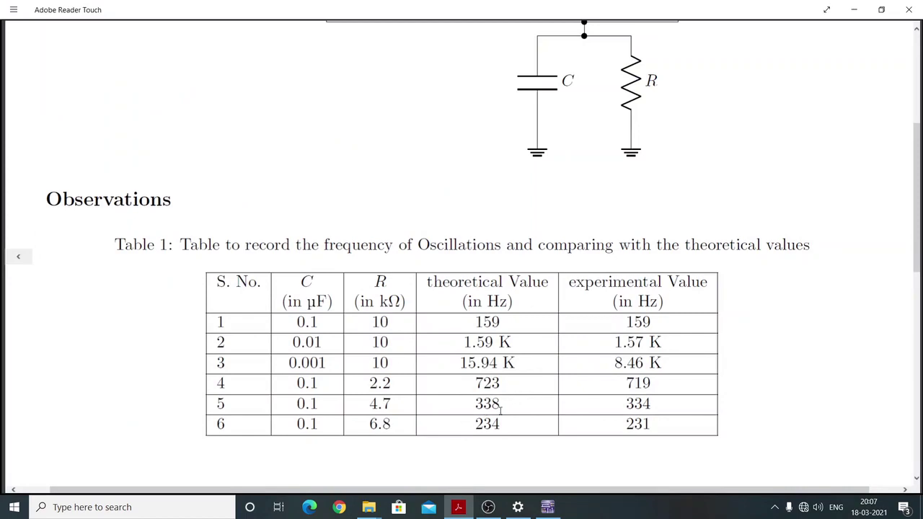
pyautogui.click(853, 10)
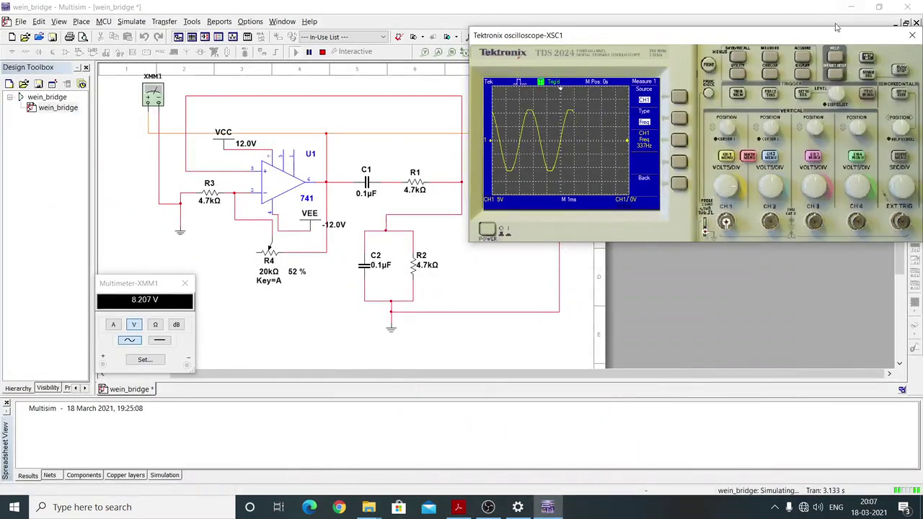
# Stop the simulation and replace resistor R1 in the series RC branch with a 6.8k resistor
pyautogui.click(326, 51)
pyautogui.click(326, 51)
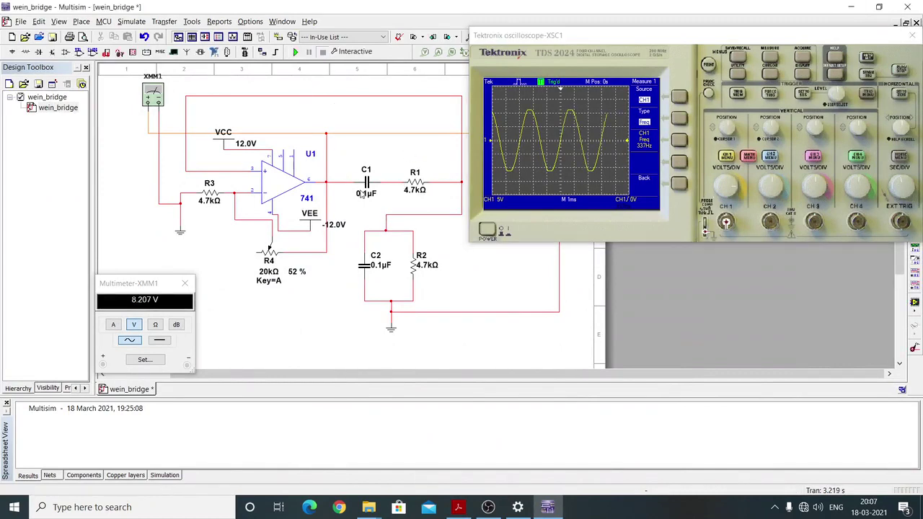
pyautogui.click(408, 179)
pyautogui.rightClick(407, 179)
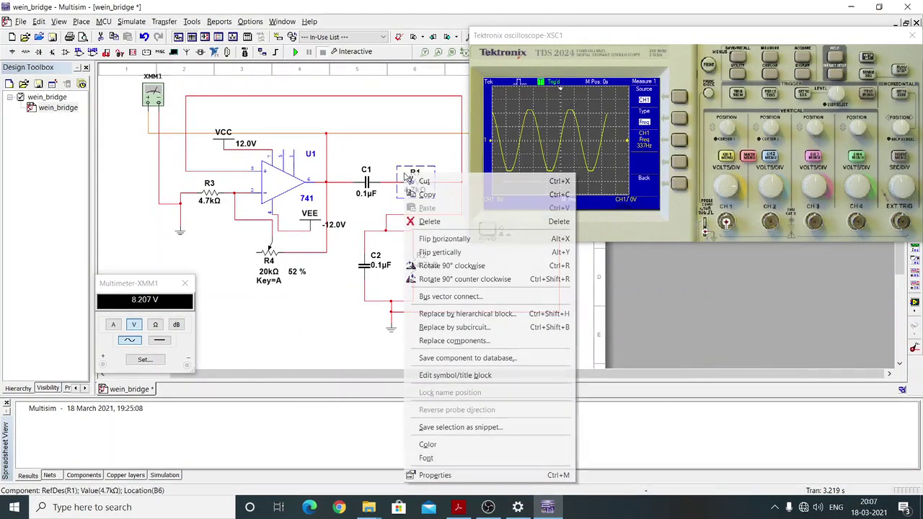
pyautogui.click(433, 340)
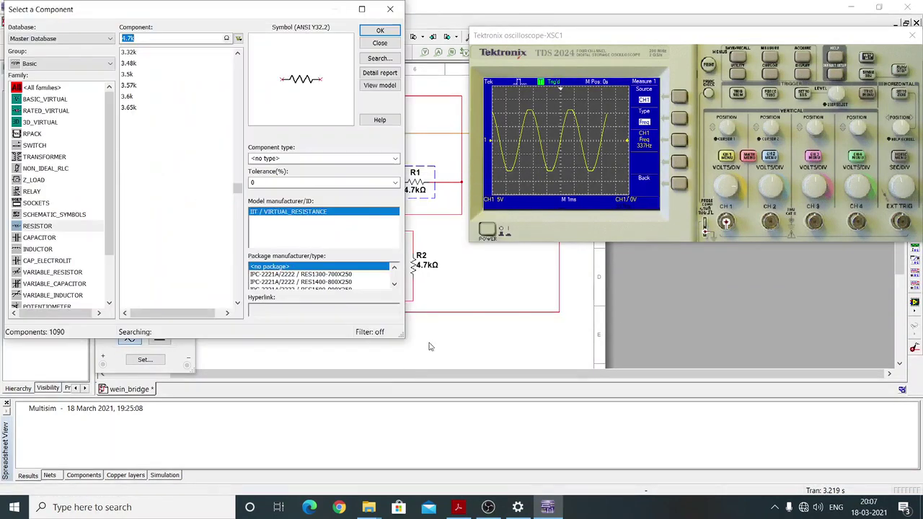
pyautogui.scroll(-7, 190, 238)
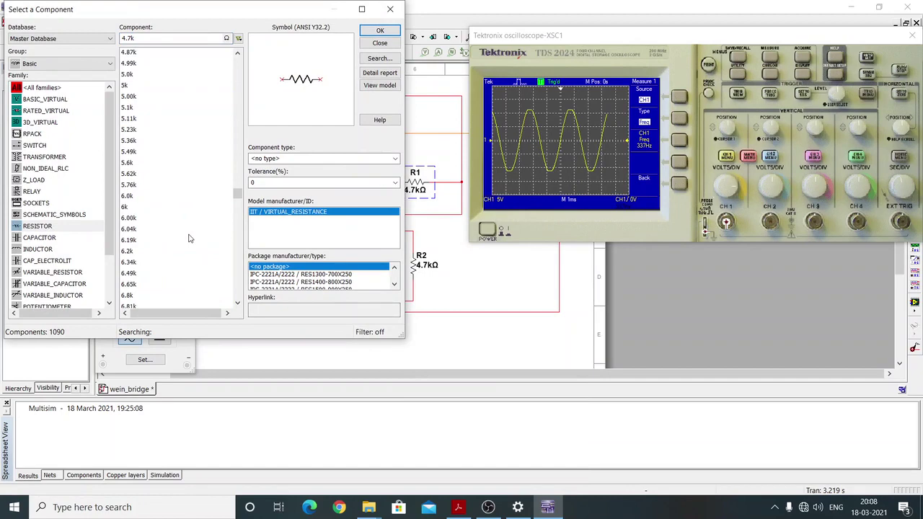
pyautogui.scroll(-1, 140, 283)
pyautogui.click(133, 263)
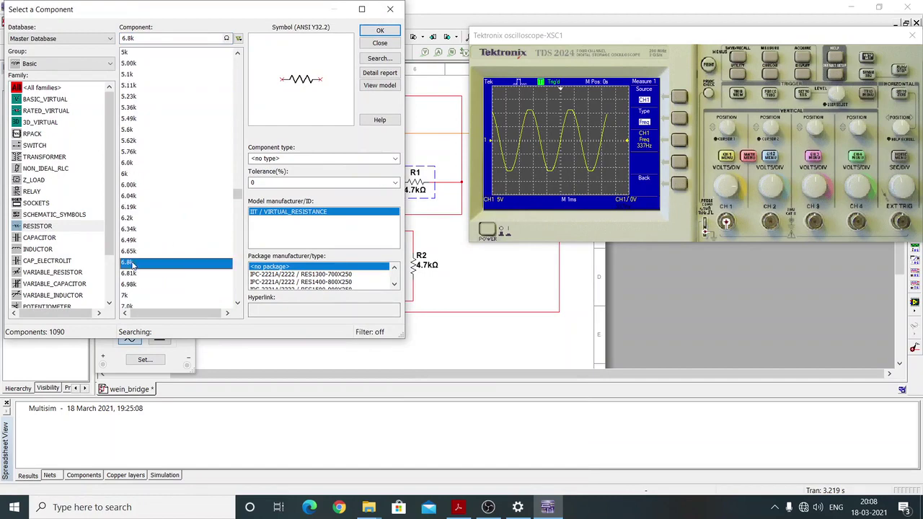
pyautogui.click(382, 30)
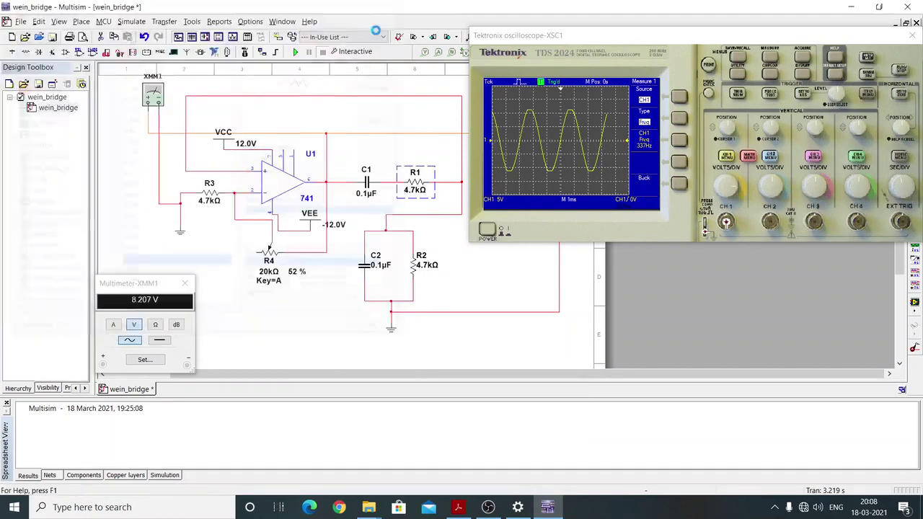
# Replace resistor R2 in the parallel RC branch and resistor R3 at the op-amp's inverting input with 6.8k resistors
pyautogui.click(424, 278)
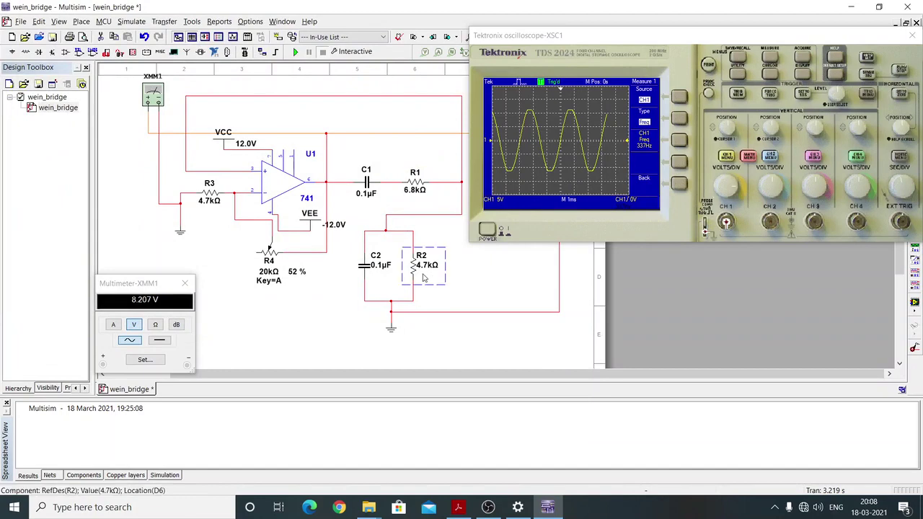
pyautogui.rightClick(424, 277)
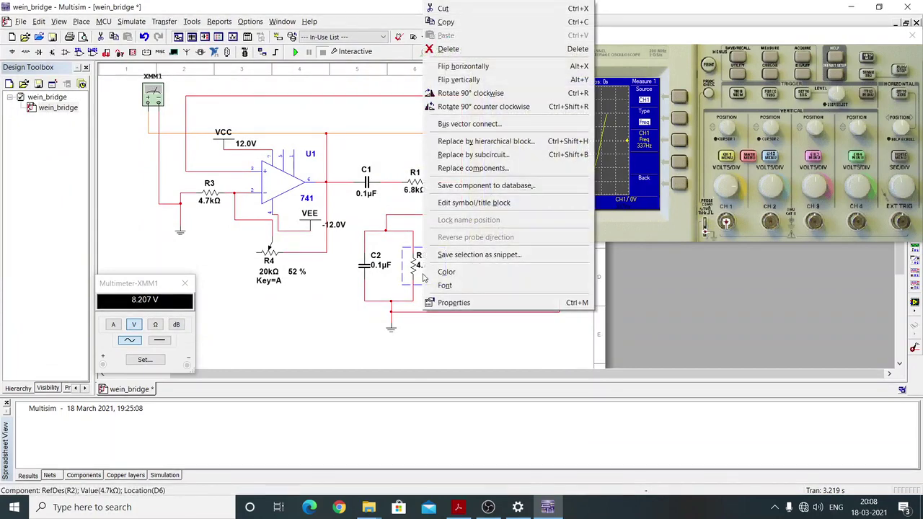
pyautogui.click(459, 172)
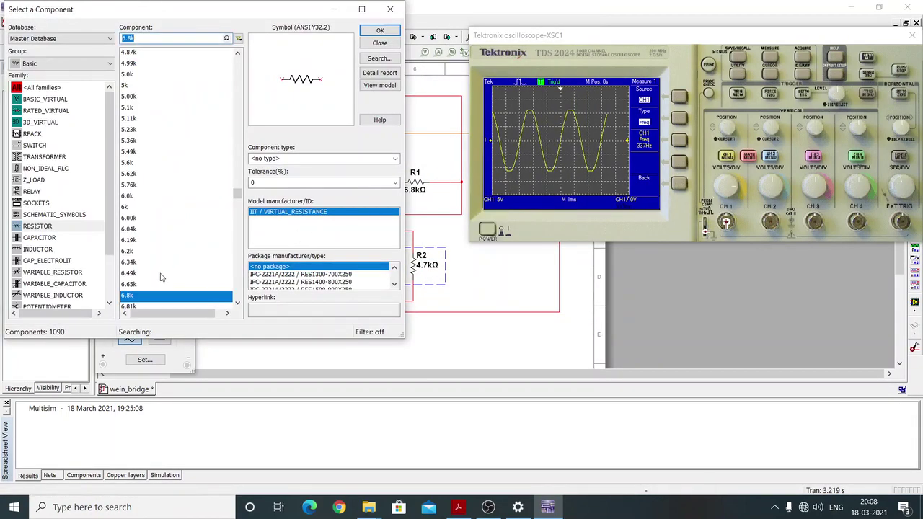
pyautogui.click(378, 30)
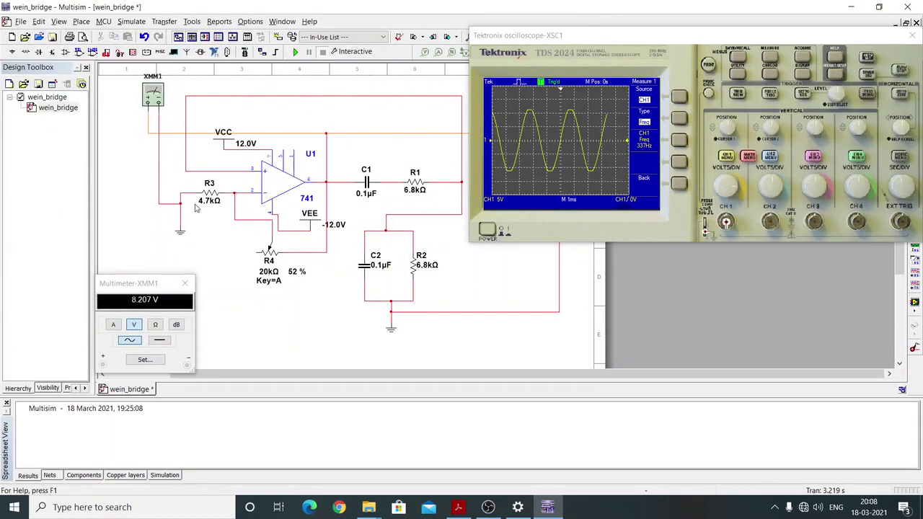
pyautogui.click(202, 203)
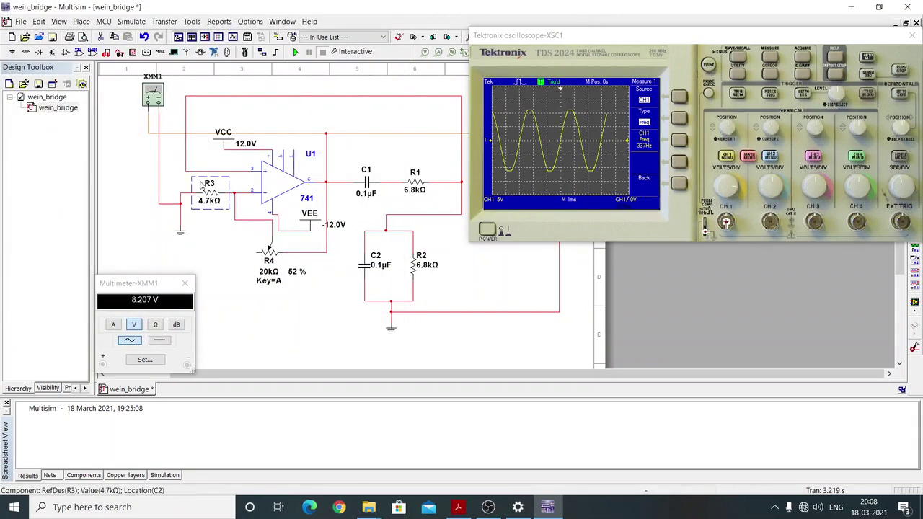
pyautogui.rightClick(202, 186)
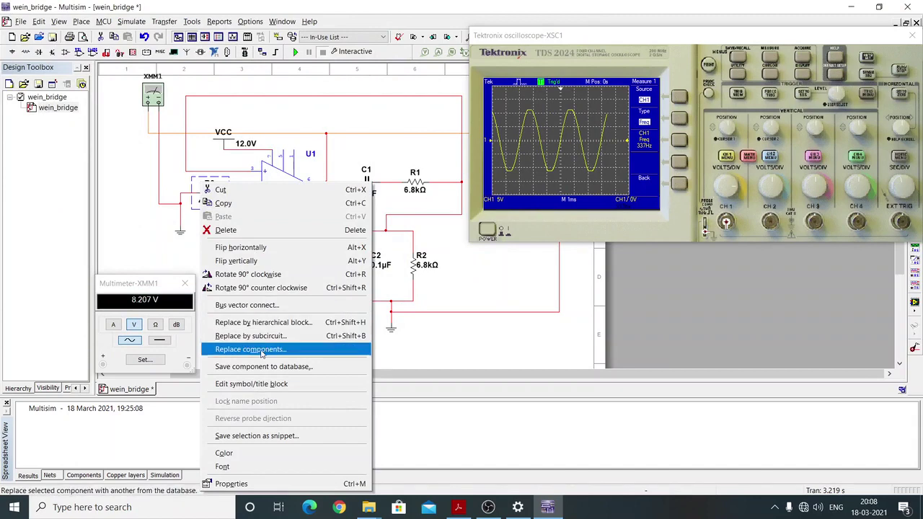
pyautogui.click(261, 350)
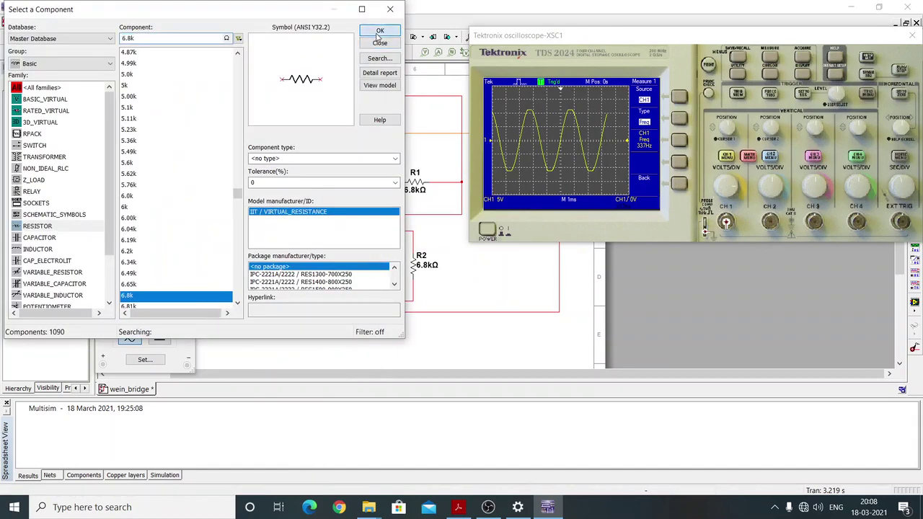
pyautogui.click(388, 30)
# Run the simulation with the 6.8 kΩ resistors and adjust potentiometer R4 to 30 %
pyautogui.click(297, 54)
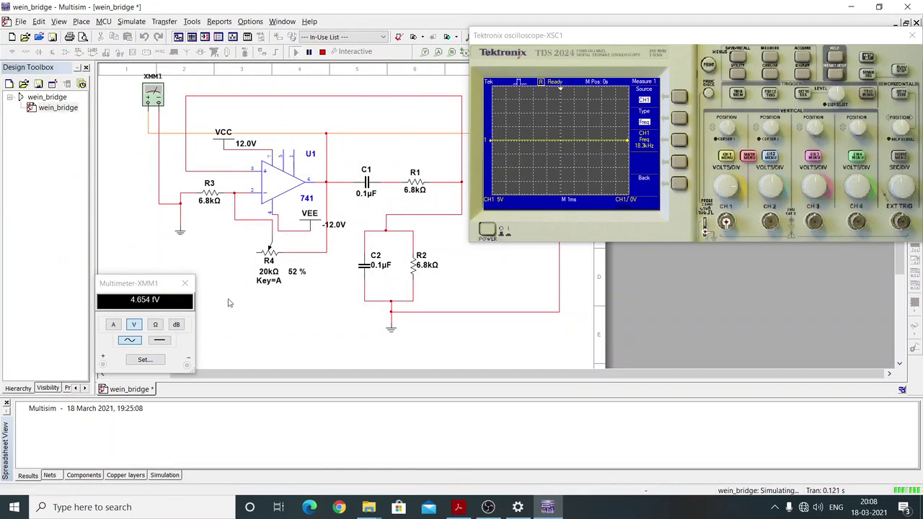
pyautogui.moveTo(306, 281)
pyautogui.moveTo(306, 280); pyautogui.dragTo(301, 283)
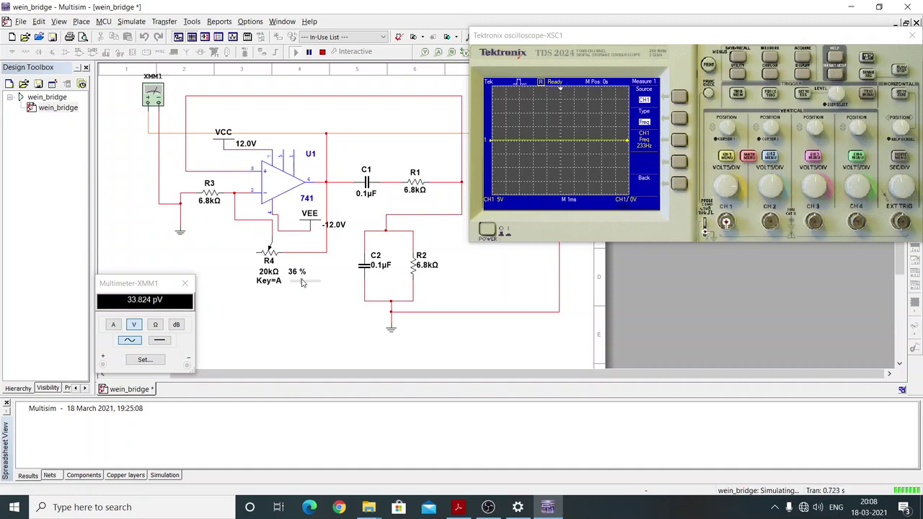
pyautogui.moveTo(302, 284); pyautogui.dragTo(301, 283)
pyautogui.moveTo(301, 284); pyautogui.dragTo(300, 283)
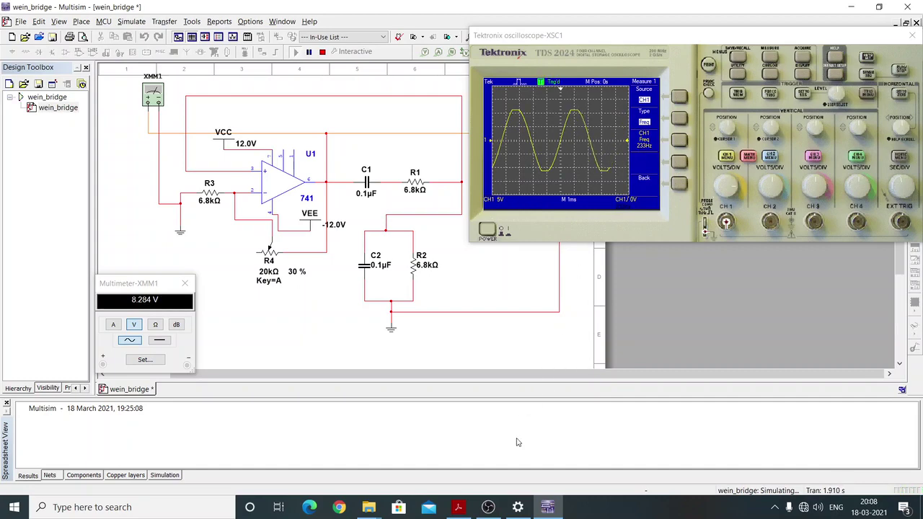
# Compare the measured frequency with the 0.1 µF, 6.8 kΩ row of the observations table in Adobe Reader and review the circuit diagram above it
pyautogui.click(455, 509)
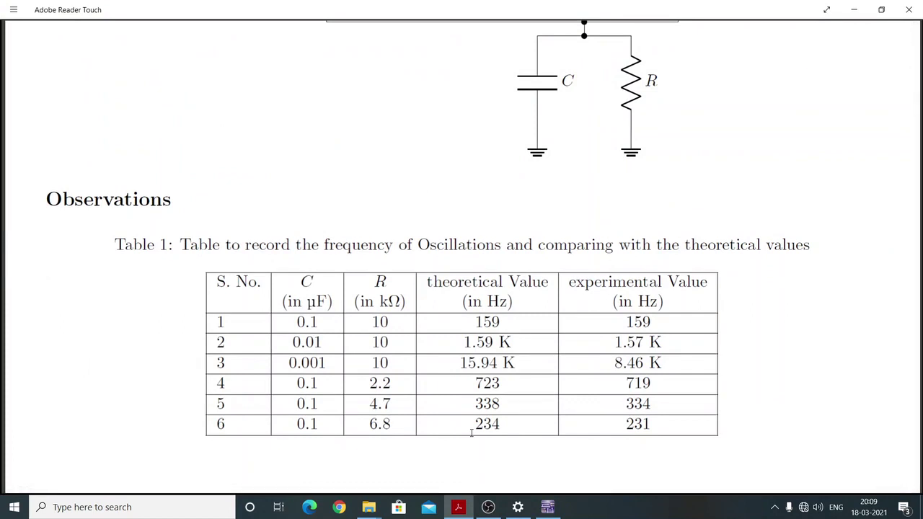
pyautogui.scroll(5, 312, 402)
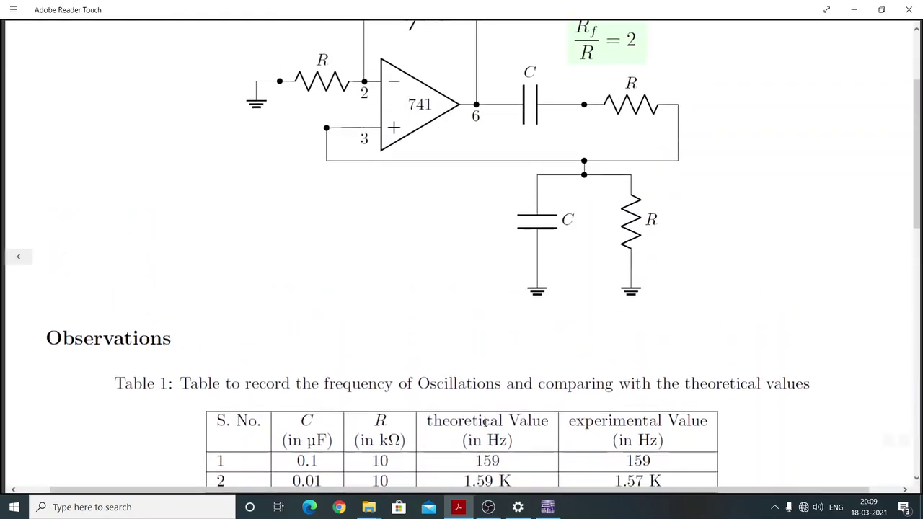